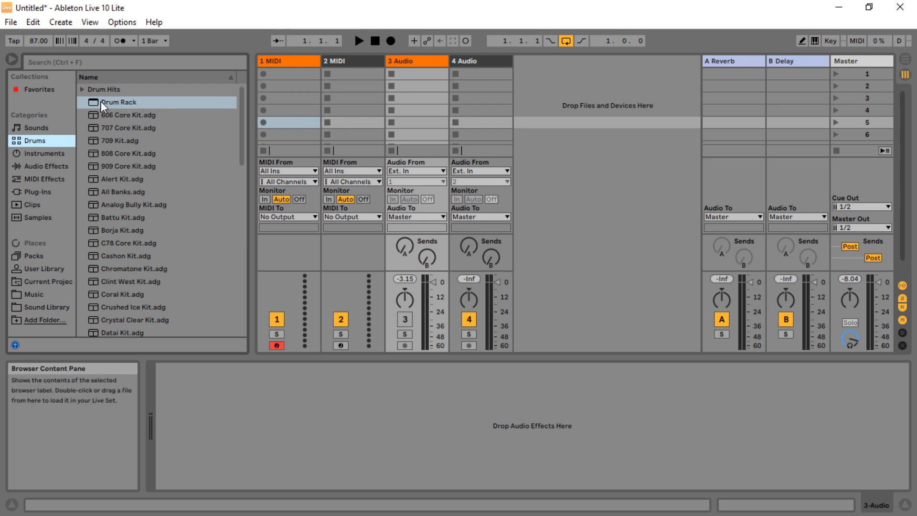
Load a Drum Rack onto the first MIDI track
{"action": "left_click_drag", "start_coordinate": [100, 100], "coordinate": [281, 66]}
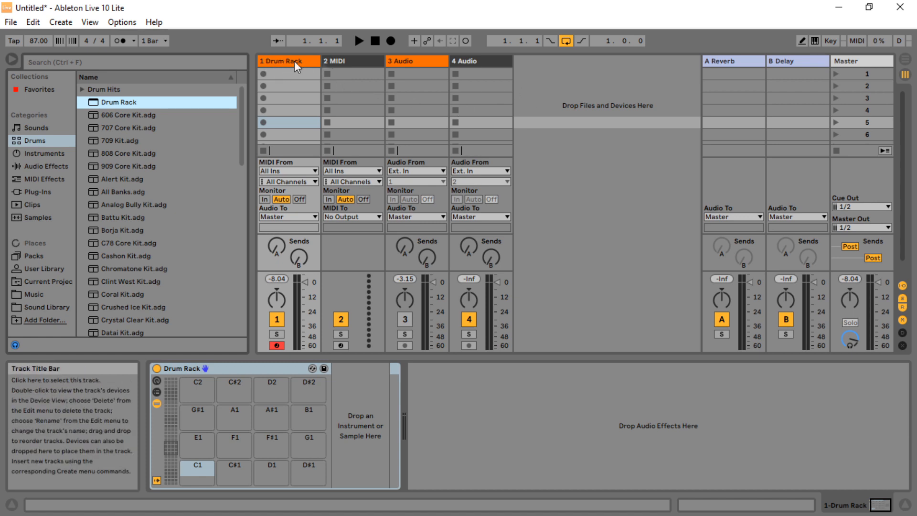
Place Baeslyne Drums 87bpm.wav from the Music folder at the start of audio track 3 in Arrangement View
{"action": "left_click", "coordinate": [405, 61]}
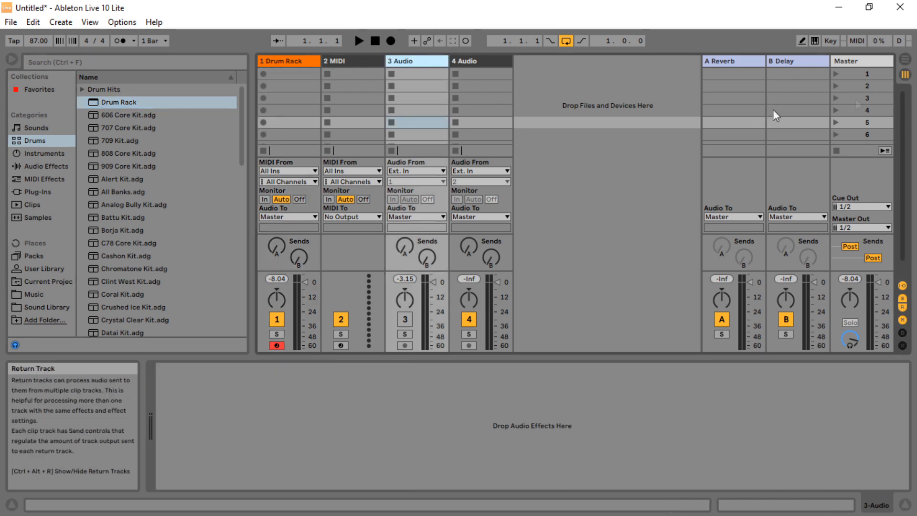
{"action": "left_click", "coordinate": [905, 59]}
{"action": "left_click_drag", "start_coordinate": [903, 115], "coordinate": [907, 174]}
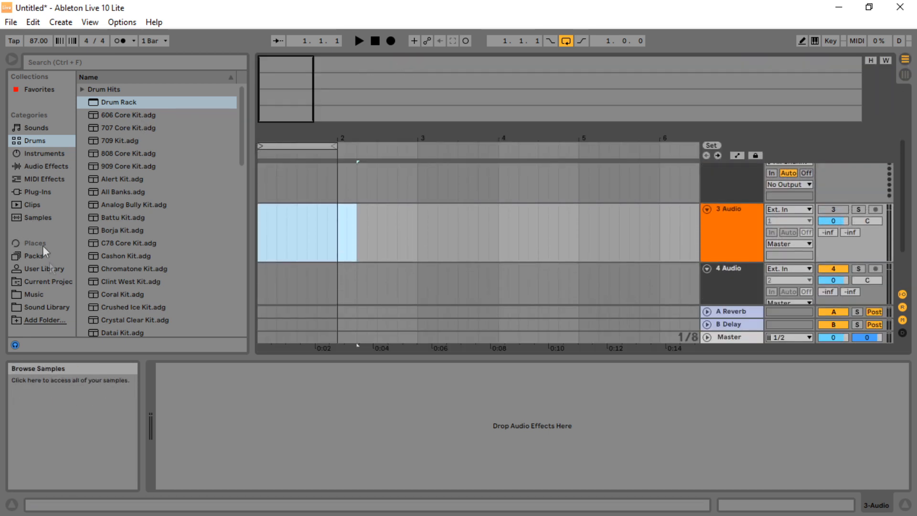
{"action": "left_click", "coordinate": [38, 294]}
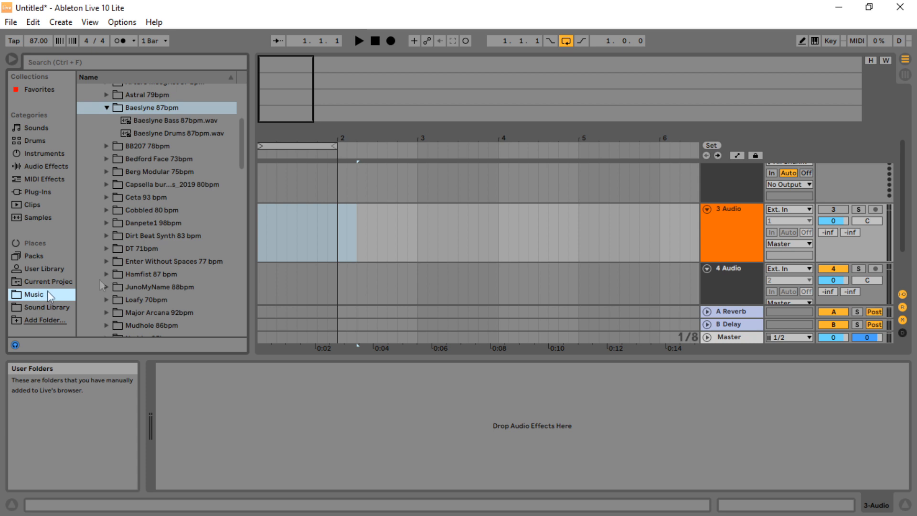
{"action": "left_click", "coordinate": [167, 122]}
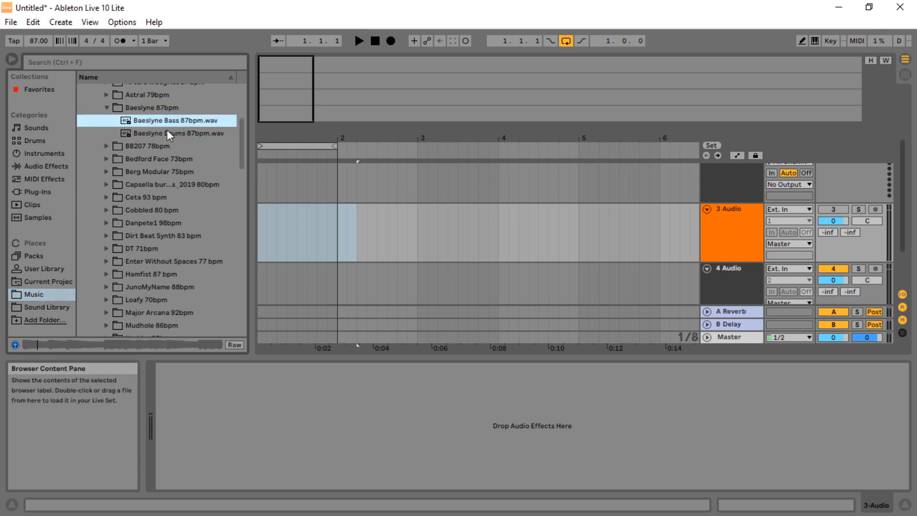
{"action": "left_click", "coordinate": [178, 133]}
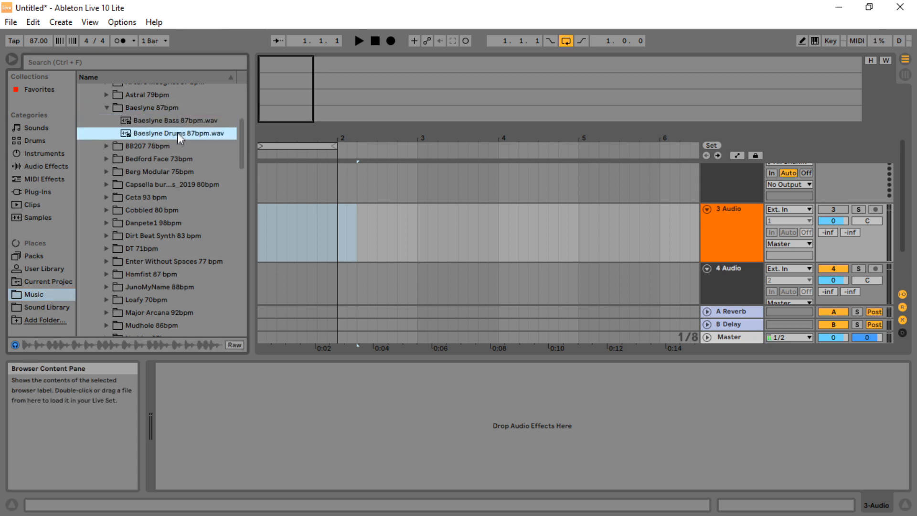
{"action": "left_click", "coordinate": [155, 109]}
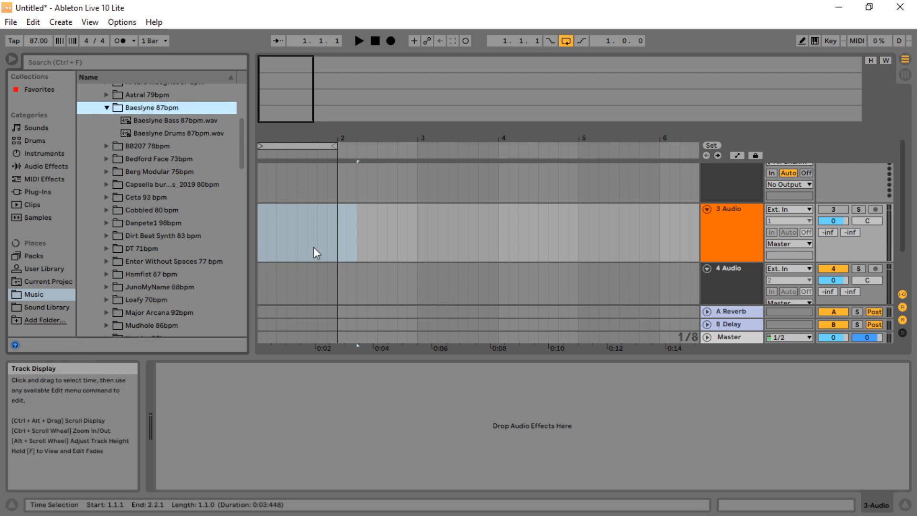
{"action": "left_click", "coordinate": [164, 134]}
{"action": "left_click_drag", "start_coordinate": [162, 133], "coordinate": [260, 226]}
{"action": "left_click_drag", "start_coordinate": [282, 136], "coordinate": [297, 145]}
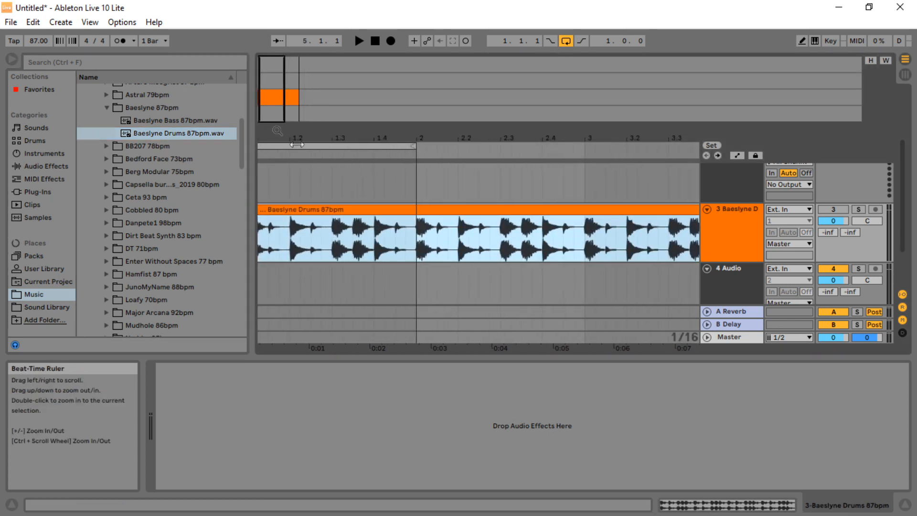
Split the drum clip at bar 2 and delete the part after the split
{"action": "left_click", "coordinate": [418, 246]}
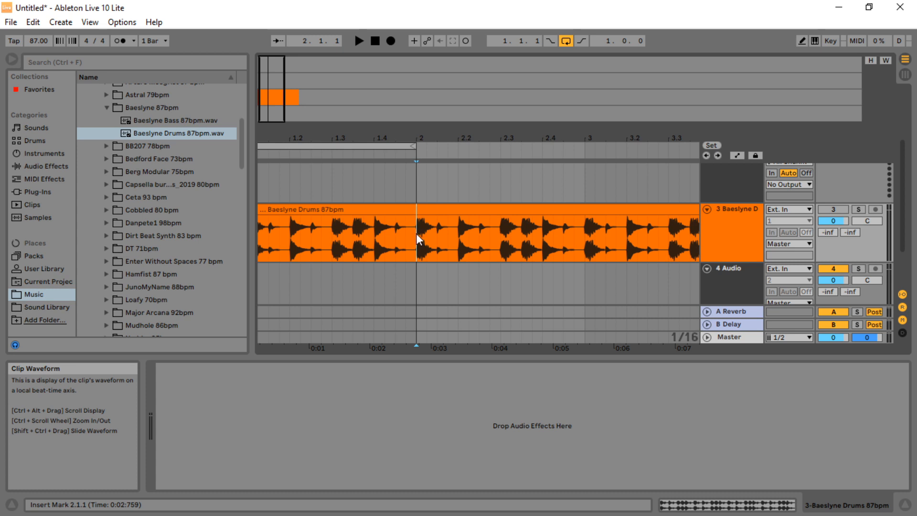
{"action": "right_click", "coordinate": [416, 233]}
{"action": "left_click", "coordinate": [437, 277]}
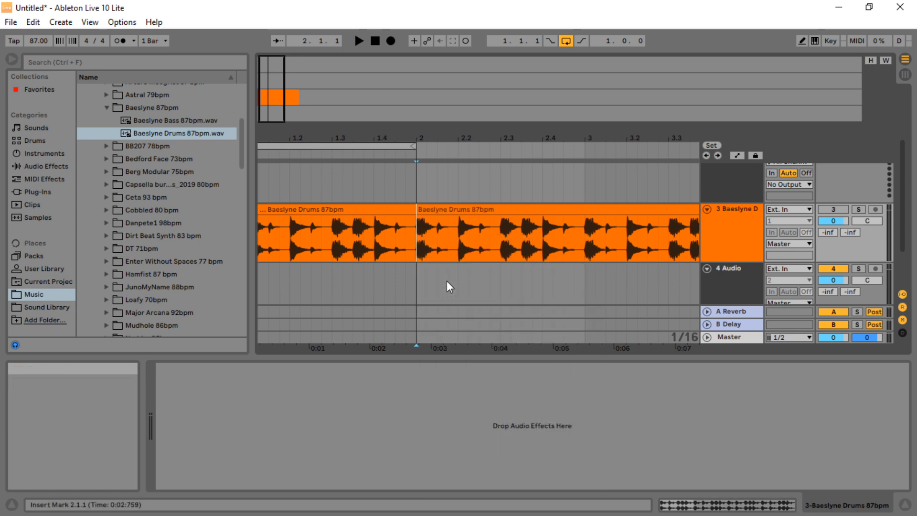
{"action": "left_click", "coordinate": [443, 210]}
{"action": "right_click", "coordinate": [444, 213]}
{"action": "left_click", "coordinate": [477, 248]}
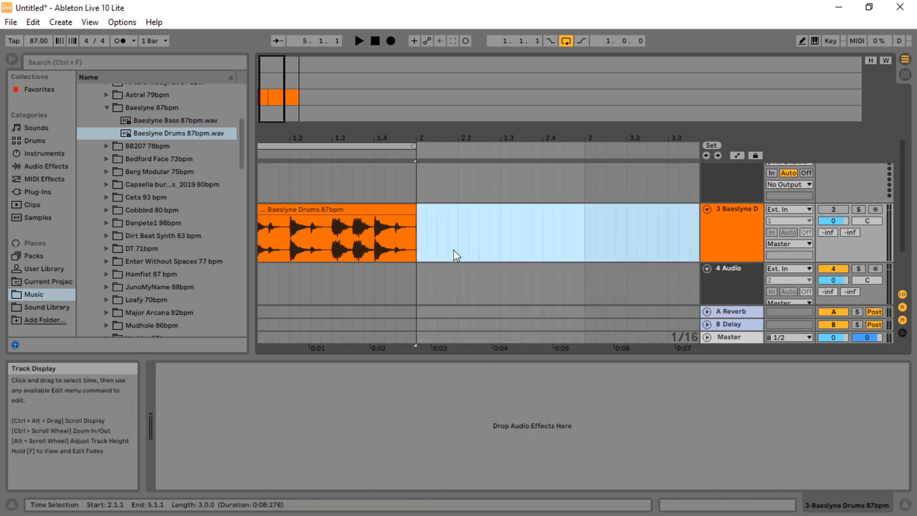
Split the one-bar drum clip into eight equal slices at every eighth note
{"action": "double_click", "coordinate": [408, 142]}
{"action": "left_click", "coordinate": [308, 255]}
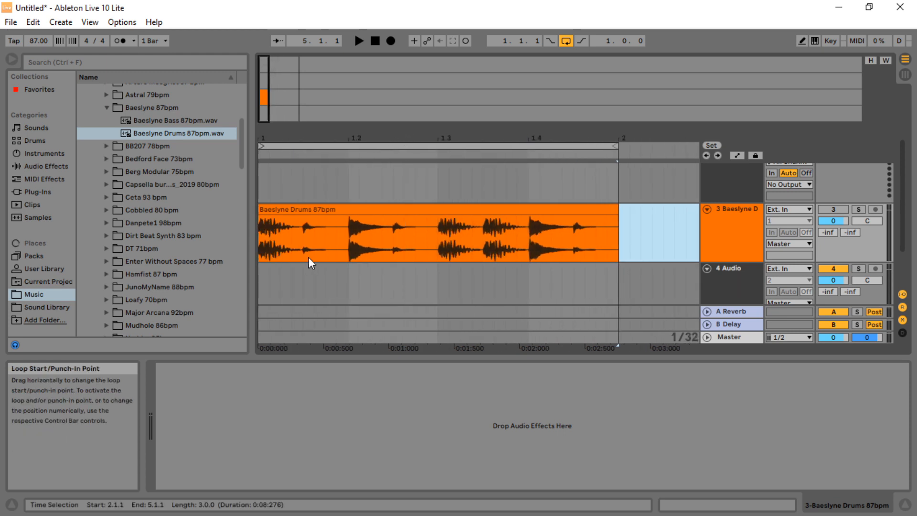
{"action": "left_click", "coordinate": [301, 242]}
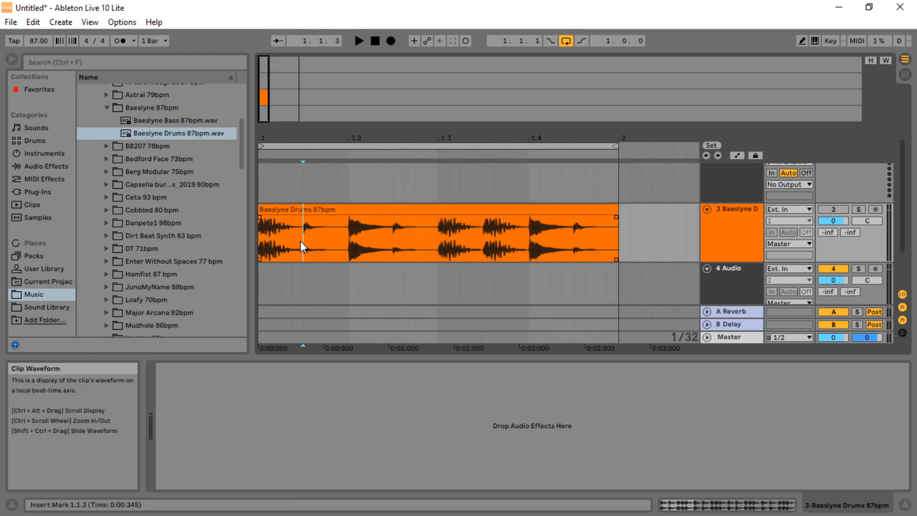
{"action": "key", "text": "ctrl+e"}
{"action": "left_click", "coordinate": [350, 245]}
{"action": "key", "text": "ctrl+e"}
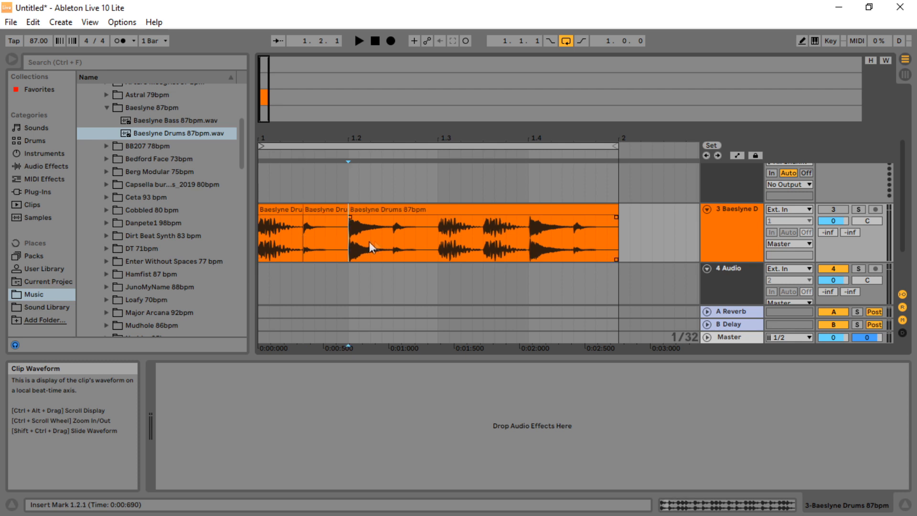
{"action": "left_click", "coordinate": [393, 245]}
{"action": "key", "text": "ctrl+e"}
{"action": "left_click", "coordinate": [433, 245]}
{"action": "key", "text": "ctrl+e"}
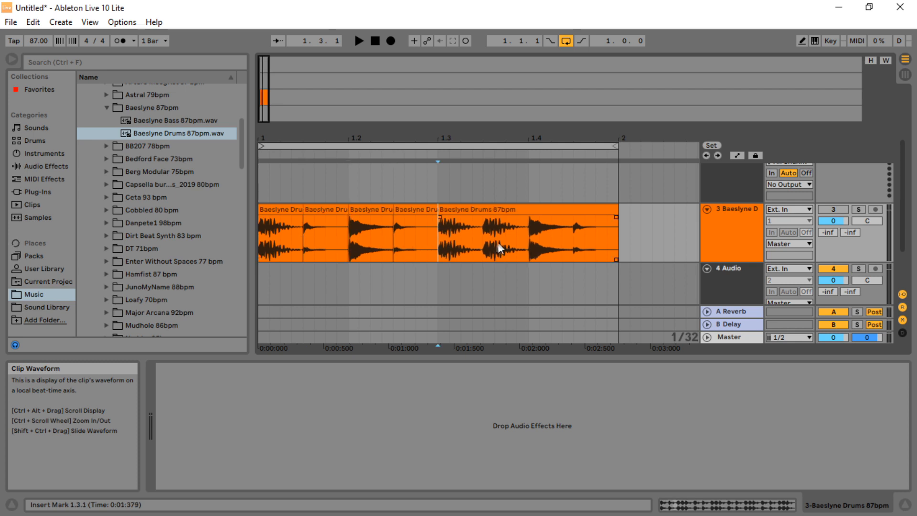
{"action": "left_click", "coordinate": [495, 246]}
{"action": "key", "text": "ctrl+e"}
{"action": "left_click", "coordinate": [528, 249]}
{"action": "key", "text": "ctrl+e"}
{"action": "left_click", "coordinate": [574, 250]}
{"action": "key", "text": "ctrl+e"}
Drop the first drum slice onto the Drum Rack's C1 pad and rename the pad Kick1
{"action": "left_click_drag", "start_coordinate": [903, 226], "coordinate": [902, 186]}
{"action": "left_click", "coordinate": [751, 185]}
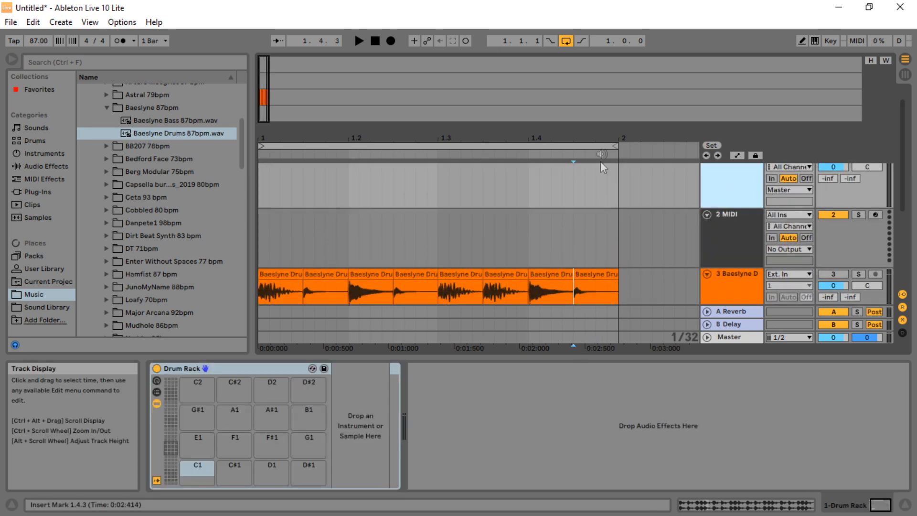
{"action": "left_click_drag", "start_coordinate": [592, 125], "coordinate": [579, 72]}
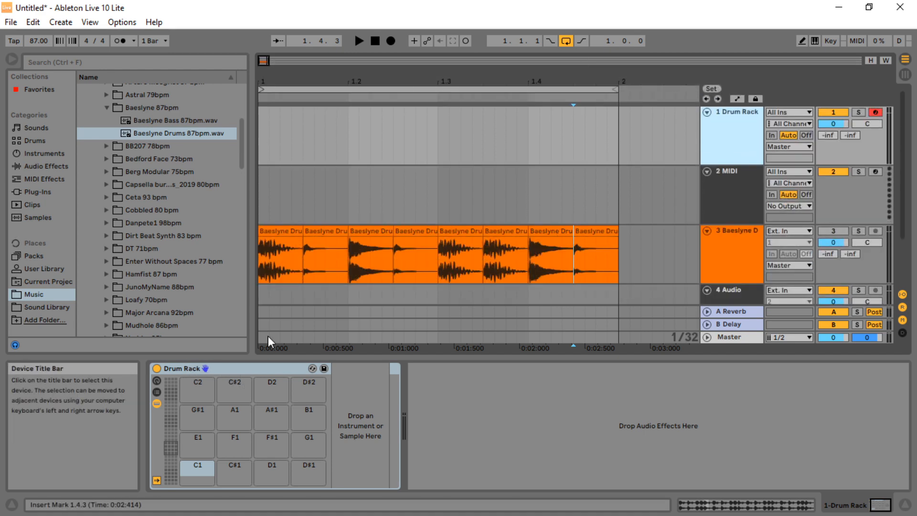
{"action": "left_click", "coordinate": [282, 231]}
{"action": "left_click_drag", "start_coordinate": [282, 232], "coordinate": [194, 469]}
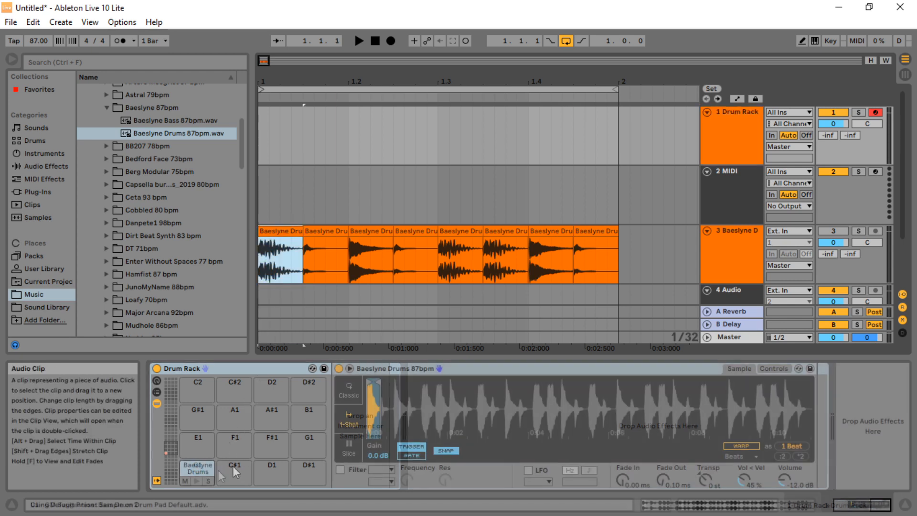
{"action": "right_click", "coordinate": [202, 472]}
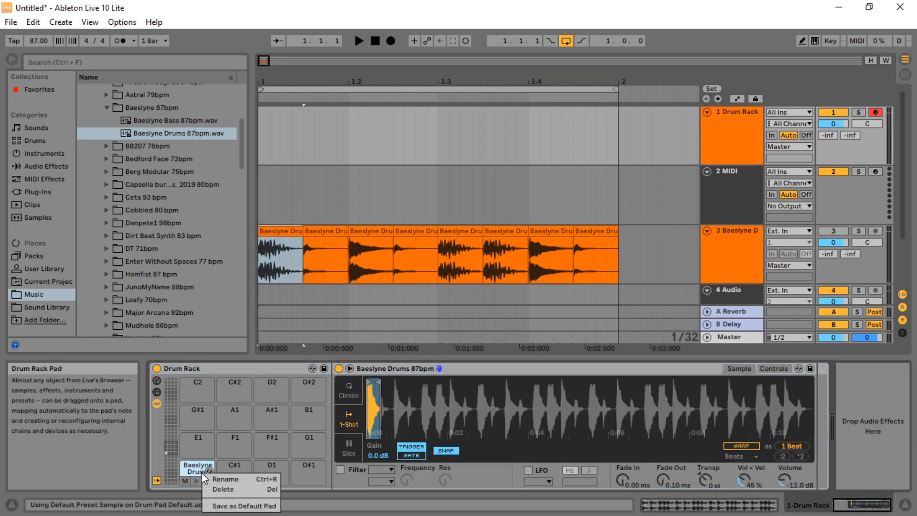
{"action": "left_click", "coordinate": [228, 481]}
{"action": "type", "text": "Kick1"}
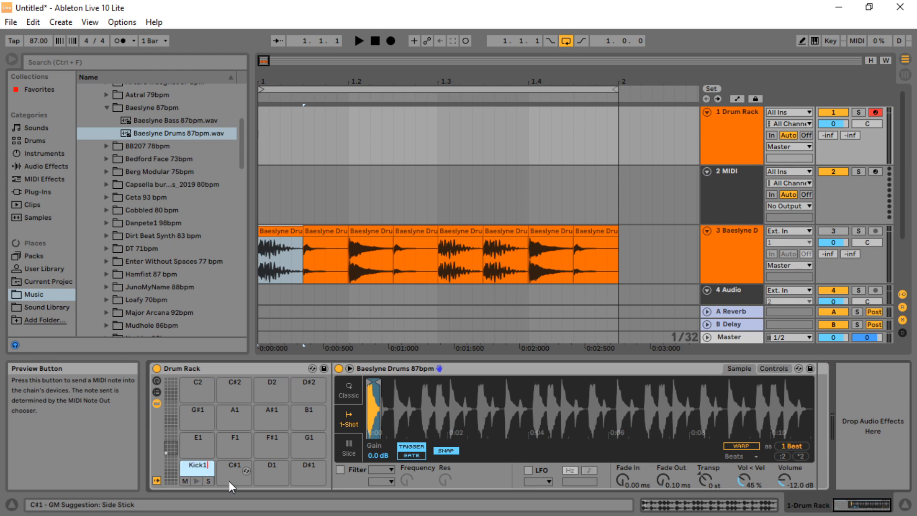
Drop the second drum slice onto the E1 pad and rename the pad CHH1
{"action": "left_click", "coordinate": [320, 233]}
{"action": "left_click", "coordinate": [740, 126]}
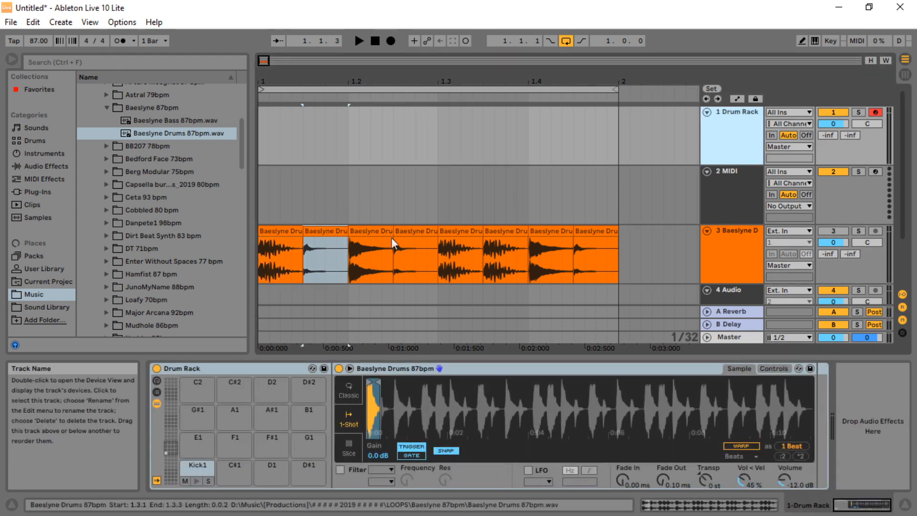
{"action": "left_click_drag", "start_coordinate": [321, 231], "coordinate": [199, 439]}
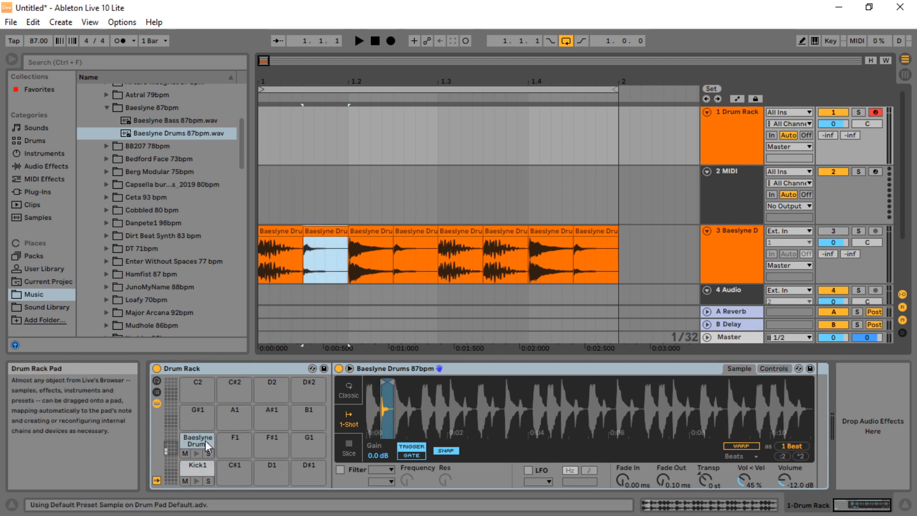
{"action": "right_click", "coordinate": [199, 442]}
{"action": "left_click", "coordinate": [225, 451]}
{"action": "type", "text": "CHH1"}
{"action": "key", "text": "Return"}
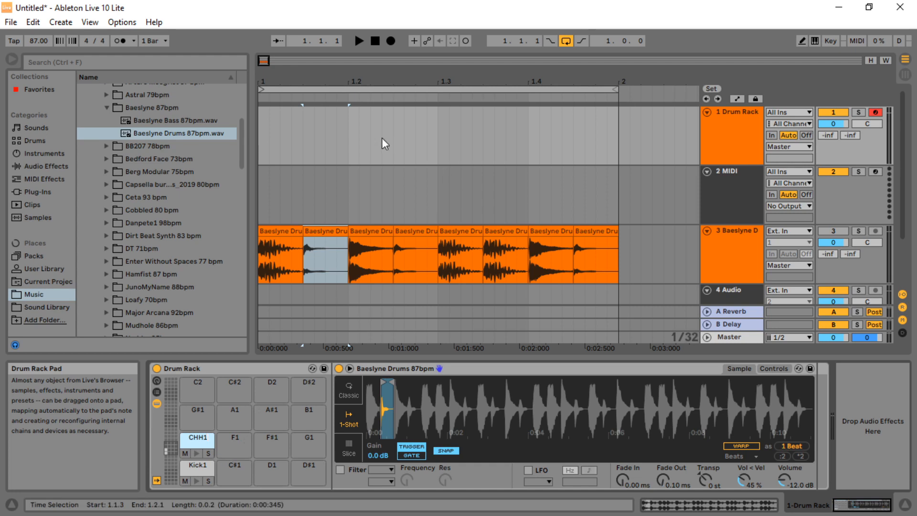
Drop the third drum slice onto the G#1 pad and rename the pad Snare1
{"action": "left_click", "coordinate": [368, 241]}
{"action": "left_click", "coordinate": [739, 122]}
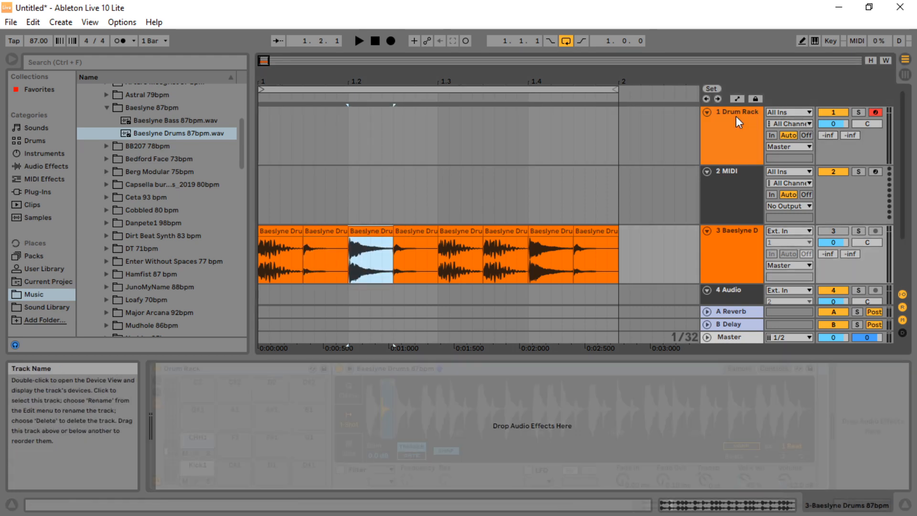
{"action": "left_click", "coordinate": [380, 241]}
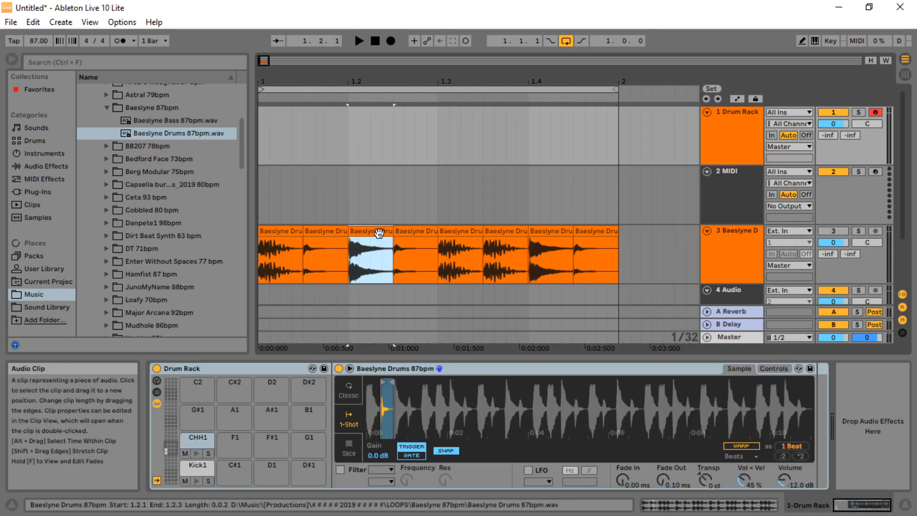
{"action": "left_click_drag", "start_coordinate": [205, 408], "coordinate": [206, 410]}
{"action": "right_click", "coordinate": [195, 413]}
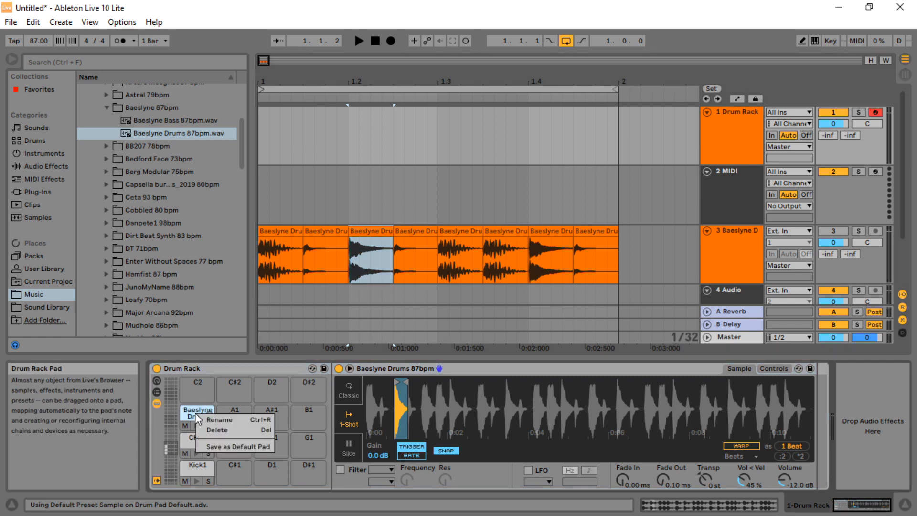
{"action": "left_click", "coordinate": [220, 421]}
{"action": "type", "text": "Snare1"}
{"action": "key", "text": "Return"}
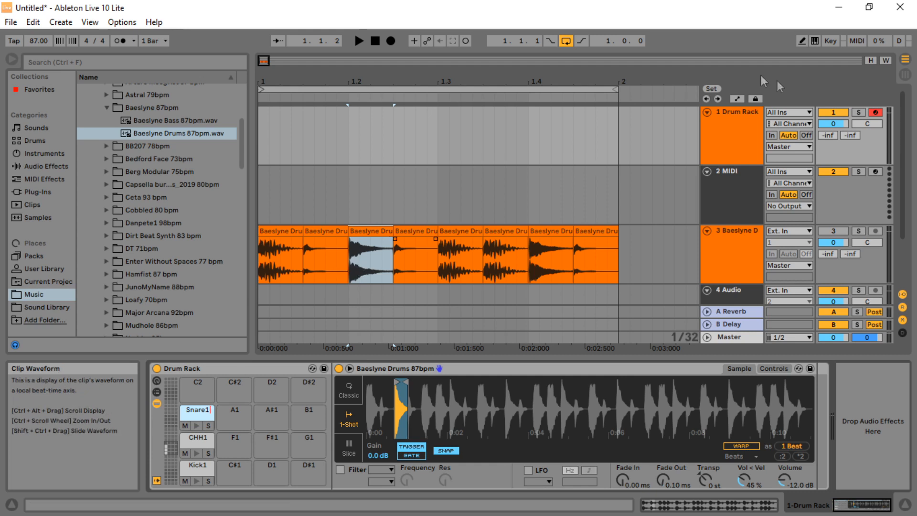
Delete all the drum slices from audio track 3
{"action": "left_click_drag", "start_coordinate": [494, 75], "coordinate": [493, 36]}
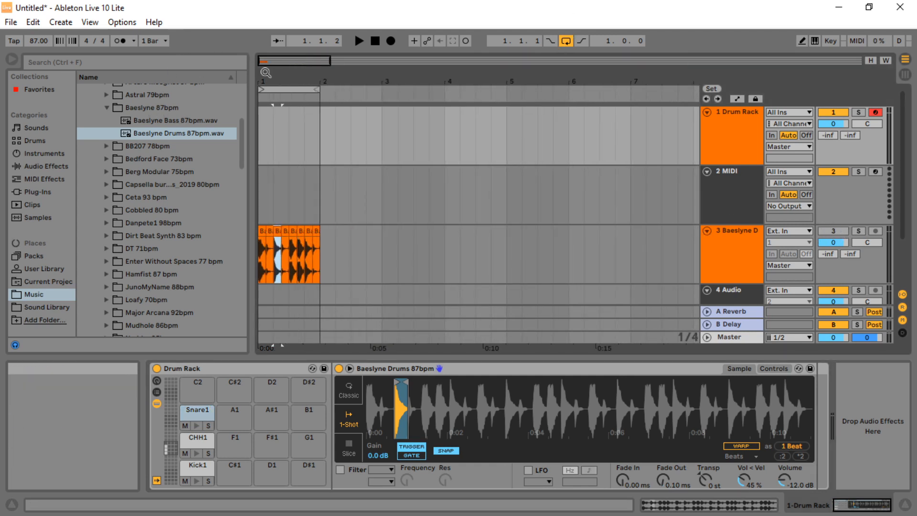
{"action": "left_click_drag", "start_coordinate": [263, 72], "coordinate": [263, 81]}
{"action": "left_click", "coordinate": [838, 232]}
{"action": "left_click", "coordinate": [828, 232]}
{"action": "left_click", "coordinate": [839, 233]}
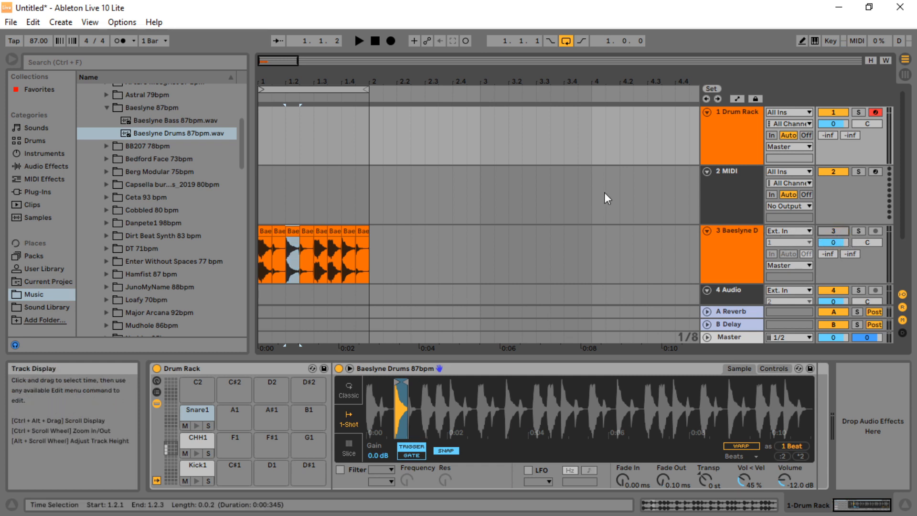
{"action": "left_click_drag", "start_coordinate": [384, 256], "coordinate": [231, 259]}
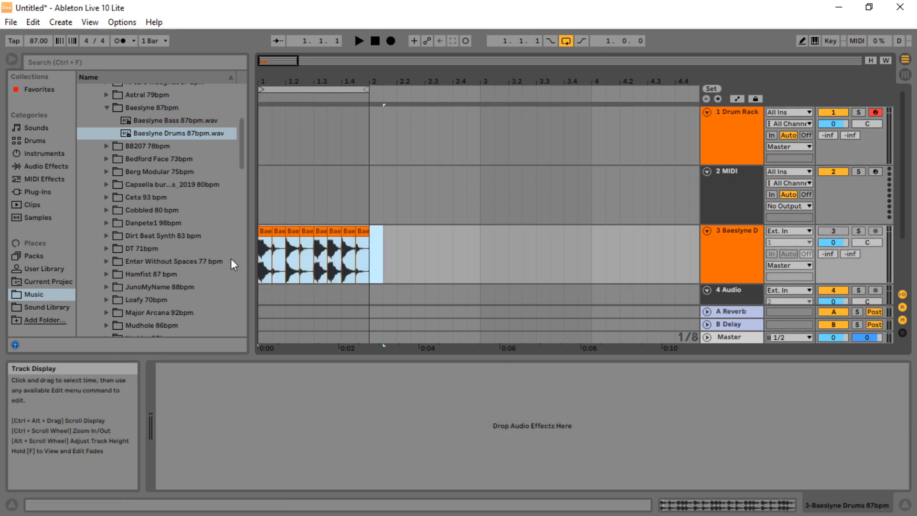
{"action": "key", "text": "Delete"}
Create a one-bar MIDI clip on the Drum Rack track
{"action": "left_click_drag", "start_coordinate": [288, 81], "coordinate": [267, 106]}
{"action": "double_click", "coordinate": [259, 127]}
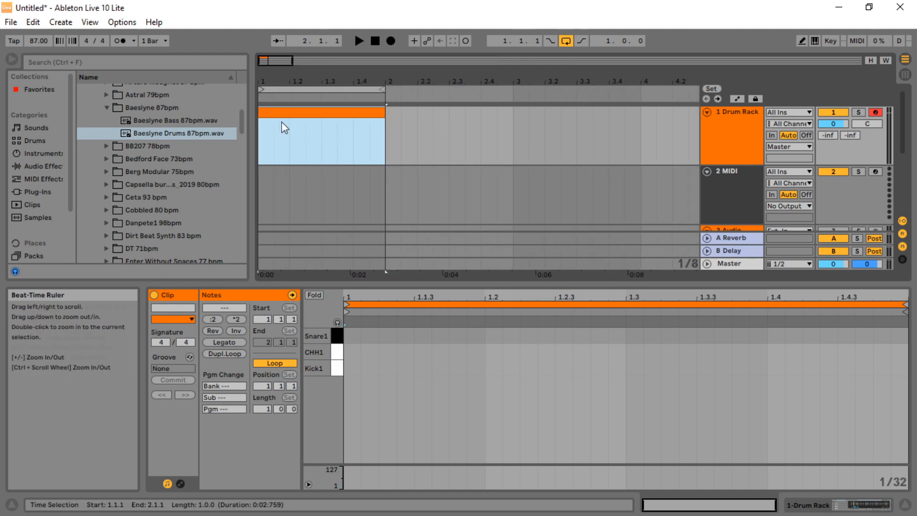
Program Kick1 notes on beats 1 and 3 and Snare1 notes on beats 2 and 4
{"action": "left_click", "coordinate": [349, 368]}
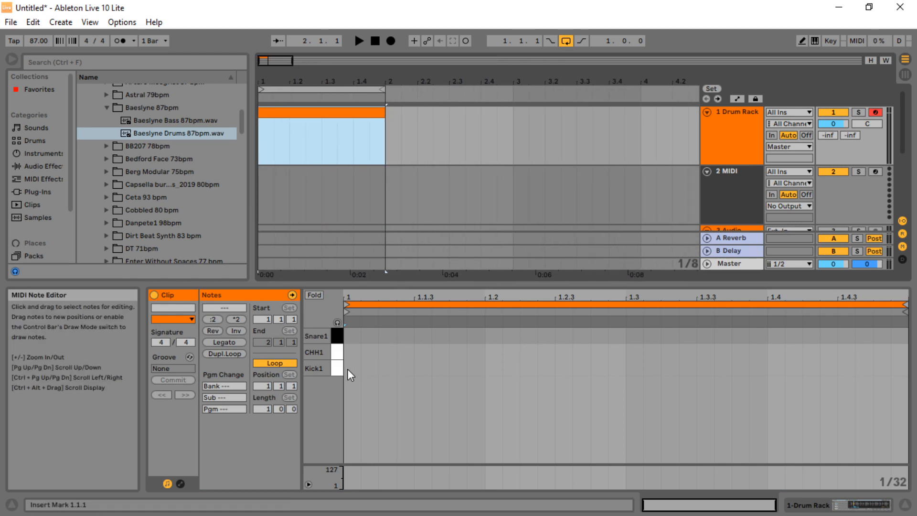
{"action": "double_click", "coordinate": [349, 369]}
{"action": "double_click", "coordinate": [486, 335]}
{"action": "double_click", "coordinate": [631, 353]}
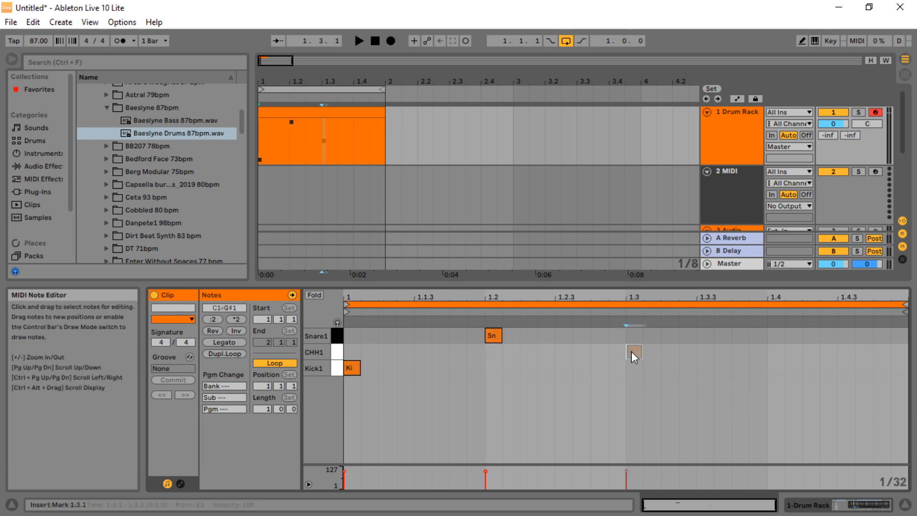
{"action": "left_click", "coordinate": [771, 323]}
{"action": "double_click", "coordinate": [769, 335]}
{"action": "left_click_drag", "start_coordinate": [632, 354], "coordinate": [633, 370]}
Add CHH1 hi-hat notes on the offbeat eighths of the bar
{"action": "double_click", "coordinate": [424, 352]}
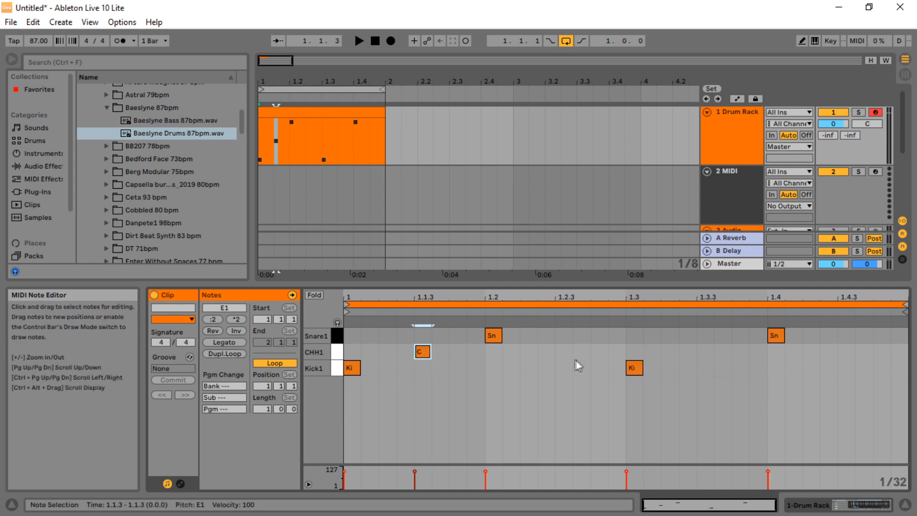
{"action": "double_click", "coordinate": [565, 352]}
{"action": "double_click", "coordinate": [705, 351]}
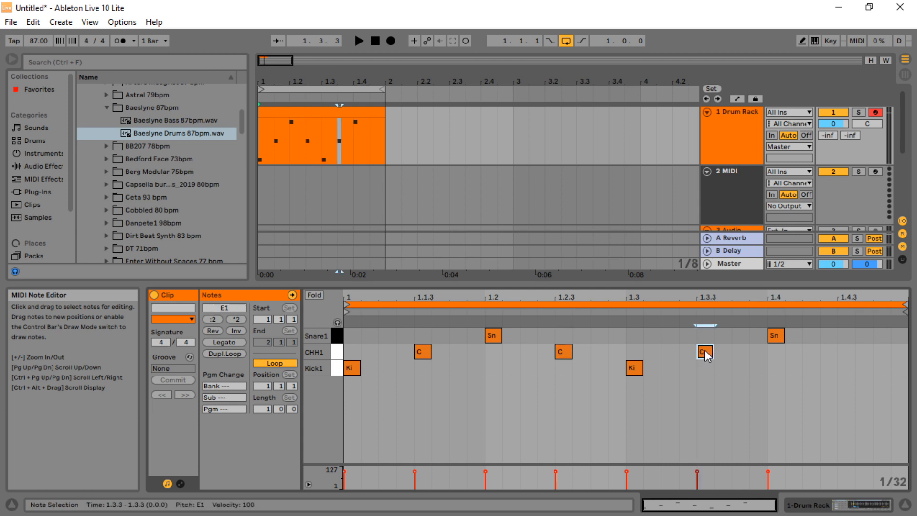
{"action": "left_click", "coordinate": [359, 40]}
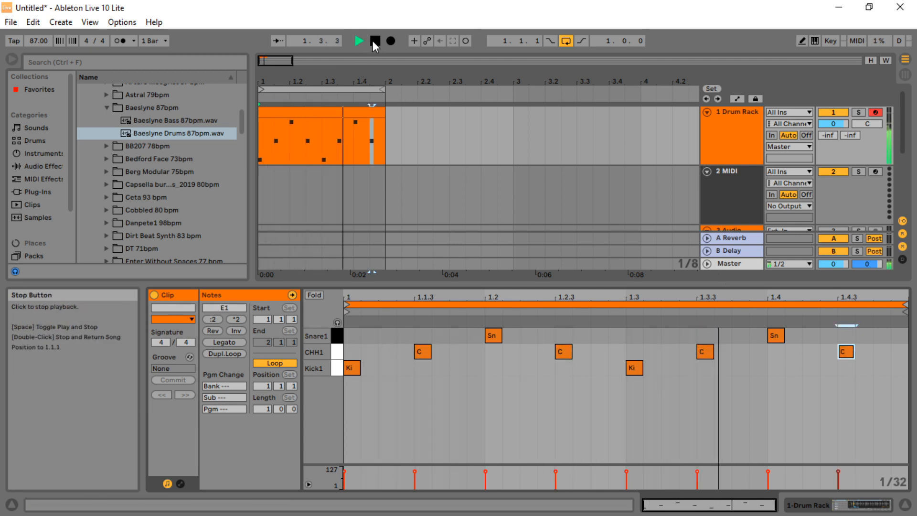
{"action": "left_click", "coordinate": [374, 41]}
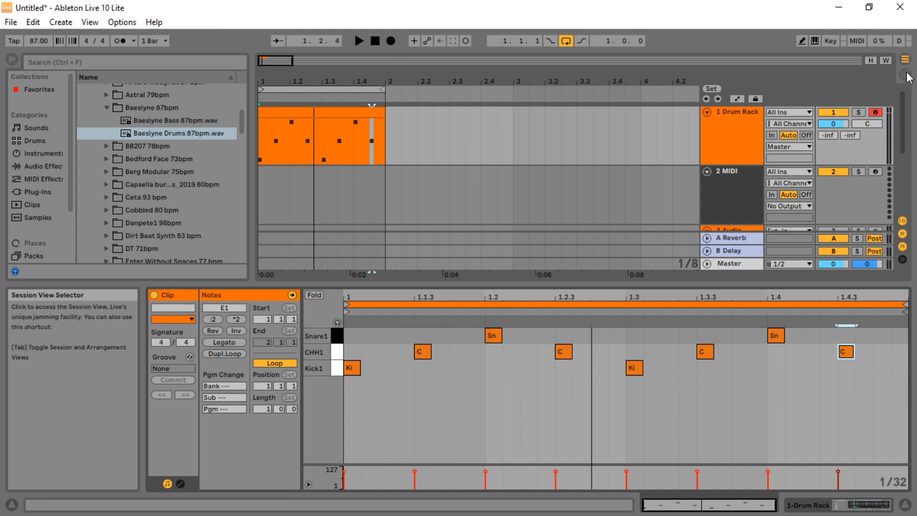
{"action": "left_click", "coordinate": [745, 112]}
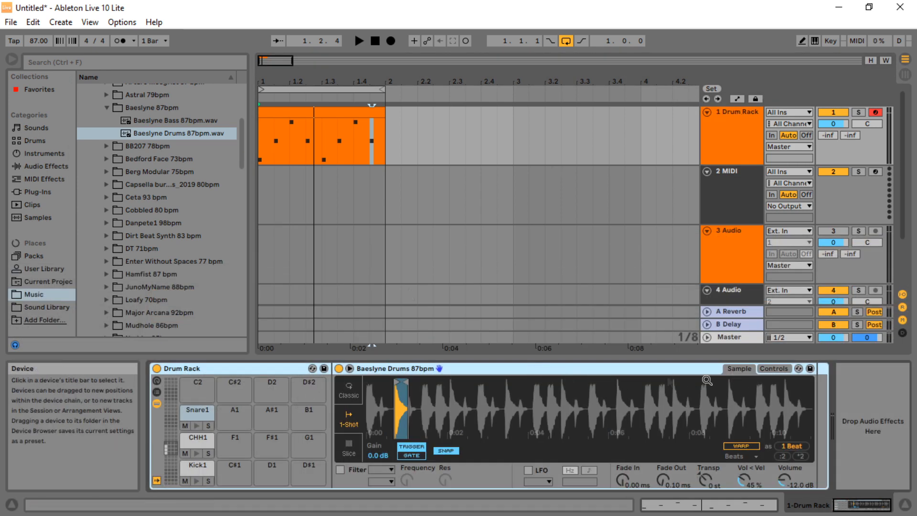
Shorten the Kick1 sample by moving its end marker earlier, then audition the beat
{"action": "left_click", "coordinate": [195, 465]}
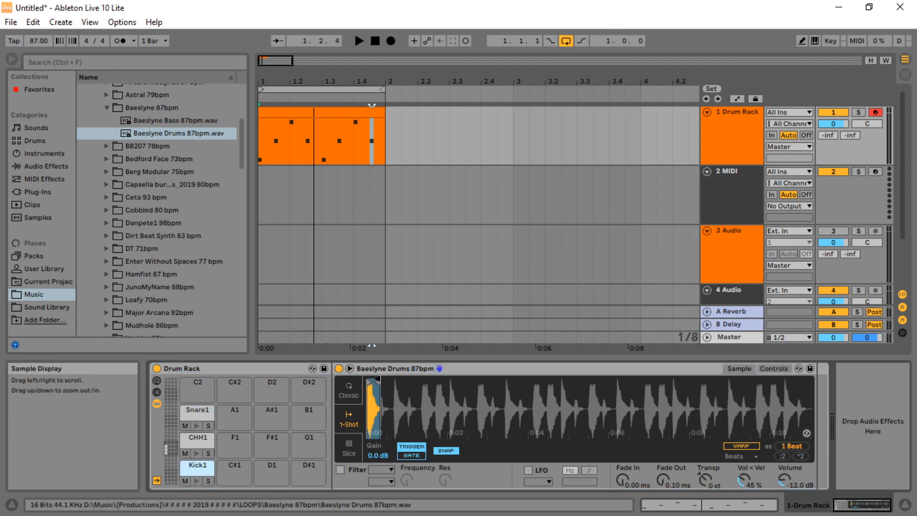
{"action": "left_click_drag", "start_coordinate": [371, 405], "coordinate": [371, 460]}
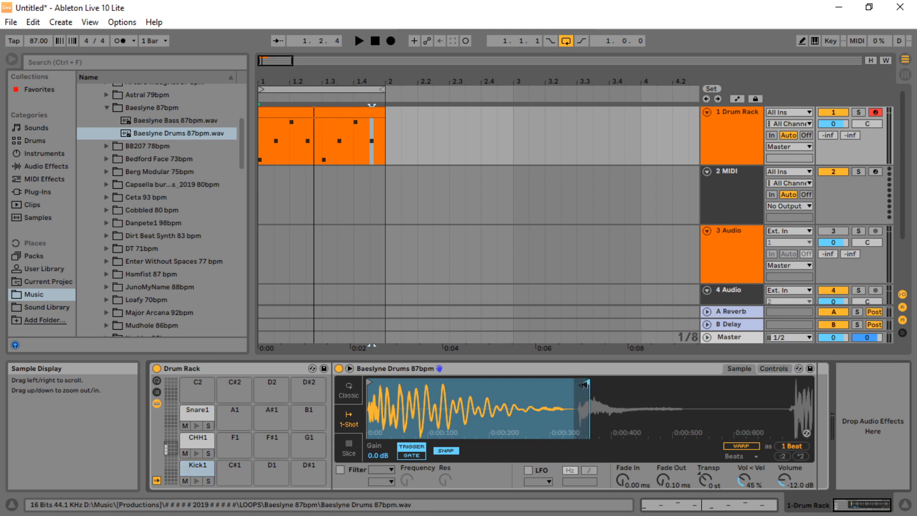
{"action": "left_click_drag", "start_coordinate": [585, 384], "coordinate": [543, 385]}
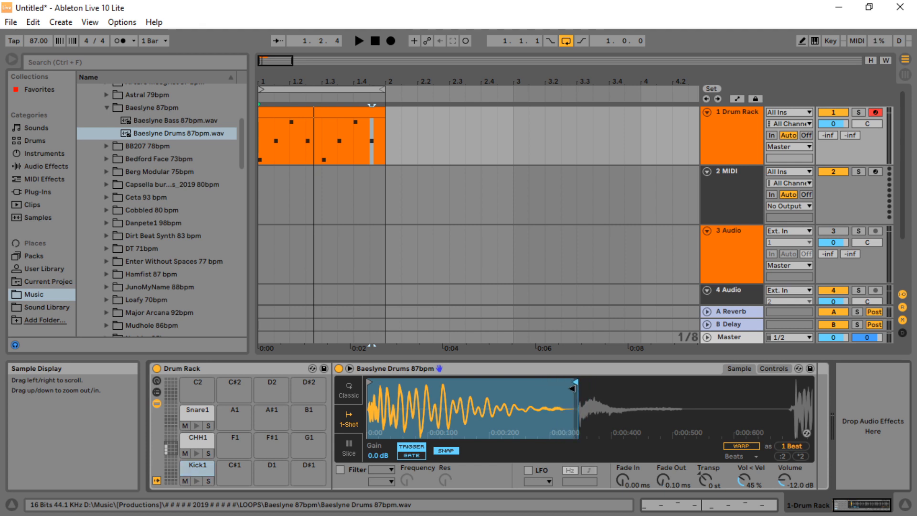
{"action": "mouse_move", "coordinate": [566, 389]}
{"action": "left_mouse_down"}
{"action": "mouse_move", "coordinate": [748, 386]}
{"action": "mouse_move", "coordinate": [565, 398]}
{"action": "left_mouse_up"}
{"action": "left_click", "coordinate": [358, 41]}
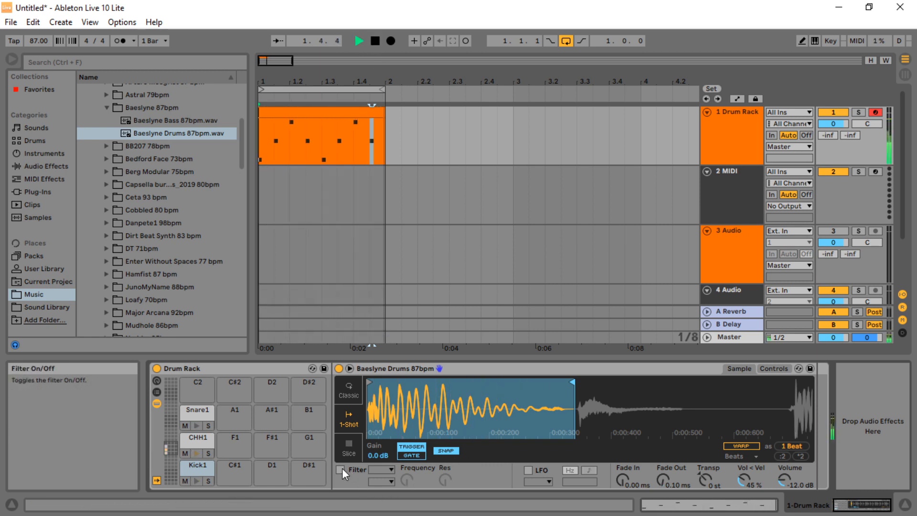
{"action": "left_click", "coordinate": [374, 41]}
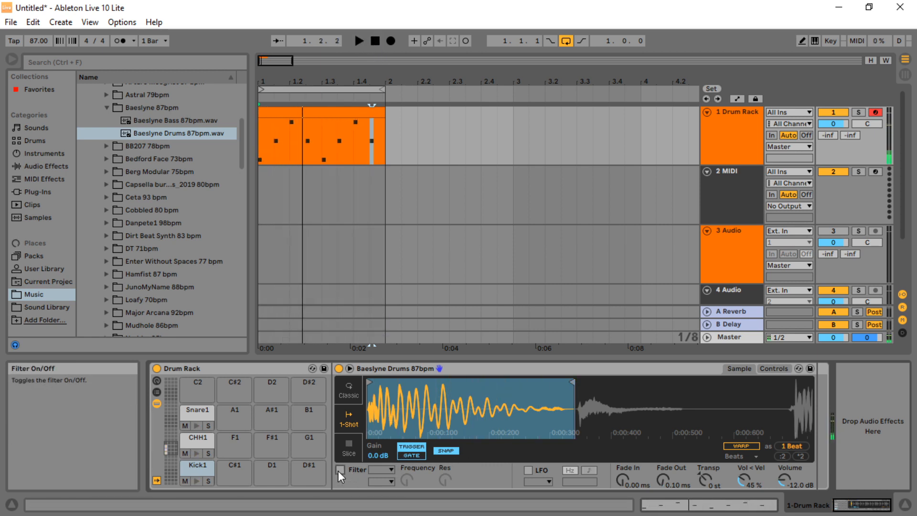
Enable the filter on Kick1 and set its frequency to about 2.32 kHz and resonance to 56 %
{"action": "left_click", "coordinate": [339, 470]}
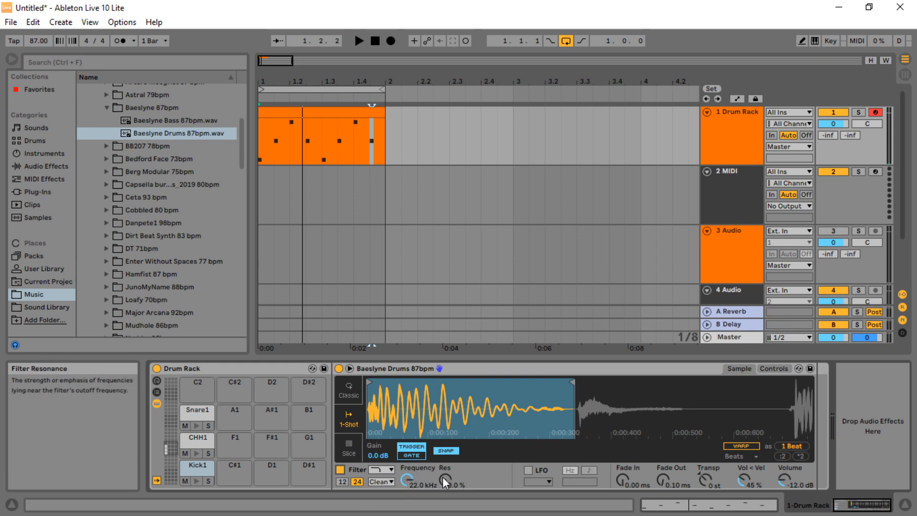
{"action": "left_click_drag", "start_coordinate": [408, 479], "coordinate": [409, 506]}
{"action": "left_click", "coordinate": [358, 40]}
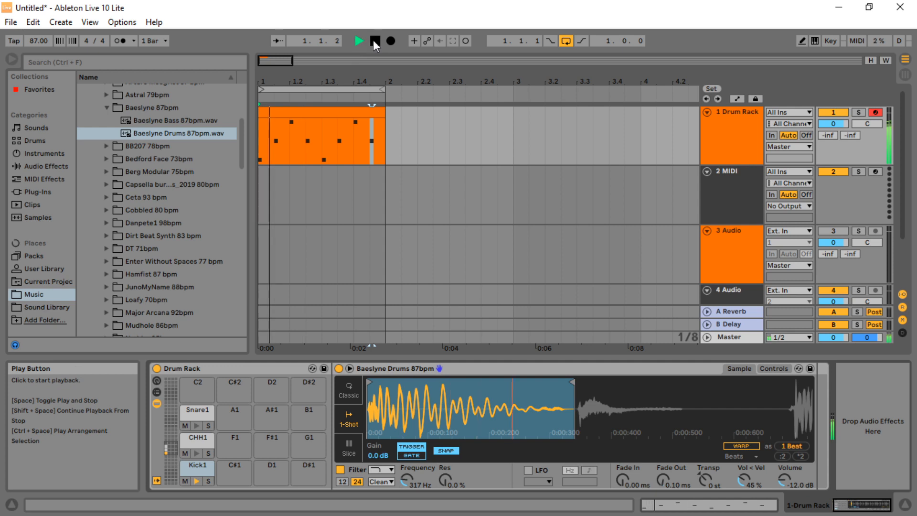
{"action": "left_click_drag", "start_coordinate": [419, 483], "coordinate": [445, 386]}
{"action": "left_click_drag", "start_coordinate": [445, 458], "coordinate": [445, 482]}
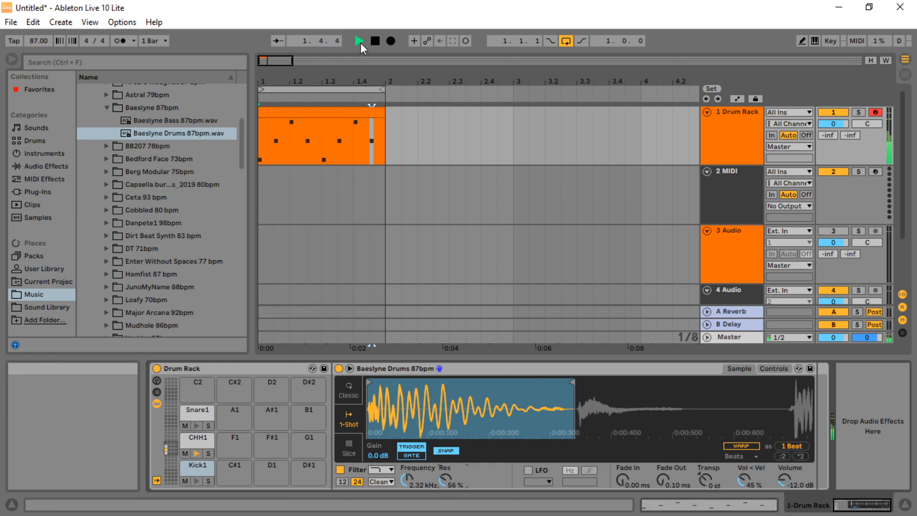
{"action": "left_click", "coordinate": [374, 41]}
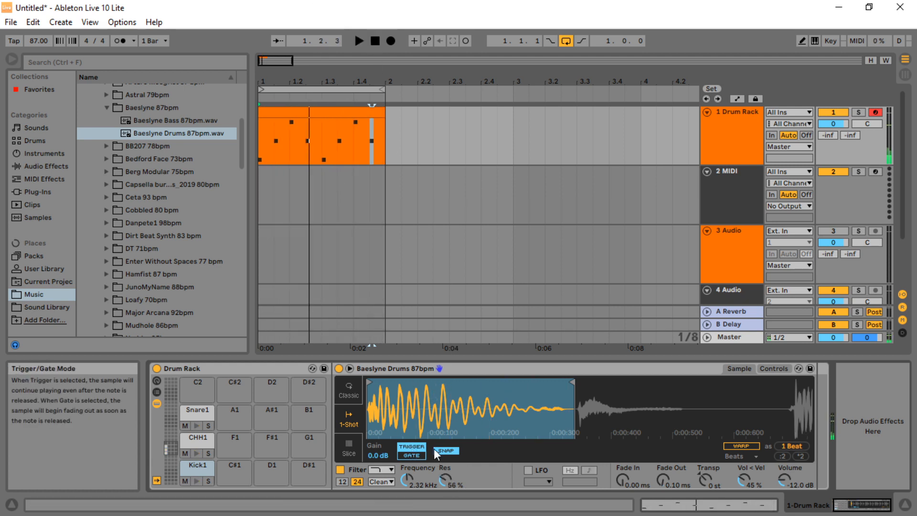
Enable the filter on CHH1 and set its frequency to about 902 Hz and resonance to 61 % while auditioning
{"action": "left_click", "coordinate": [189, 440]}
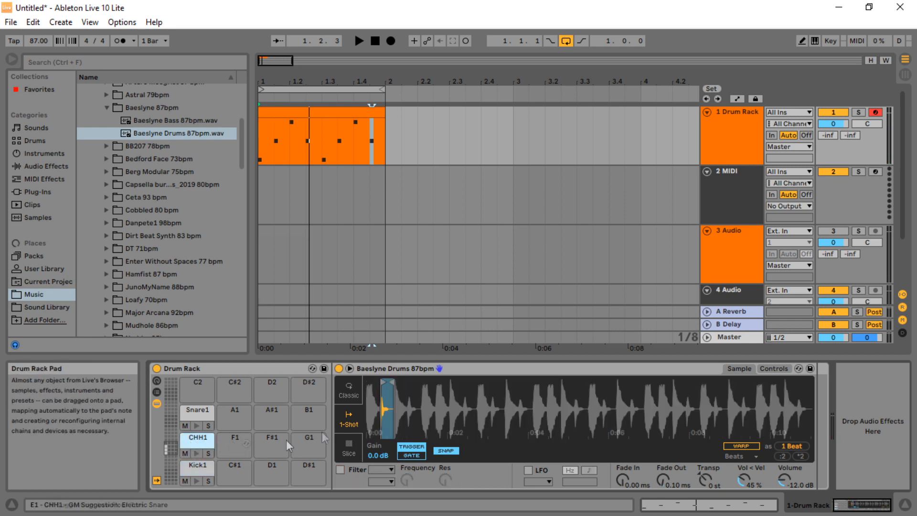
{"action": "left_click", "coordinate": [340, 469]}
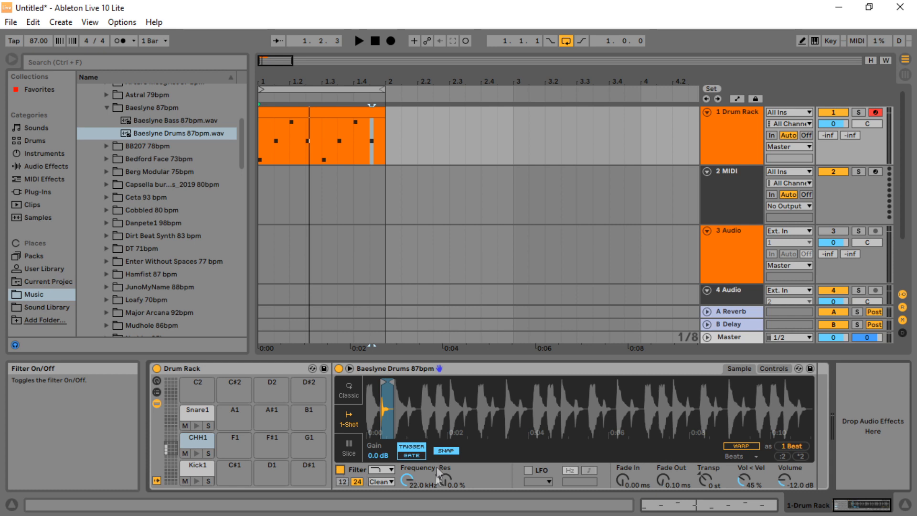
{"action": "left_click", "coordinate": [386, 469]}
{"action": "left_click", "coordinate": [380, 420]}
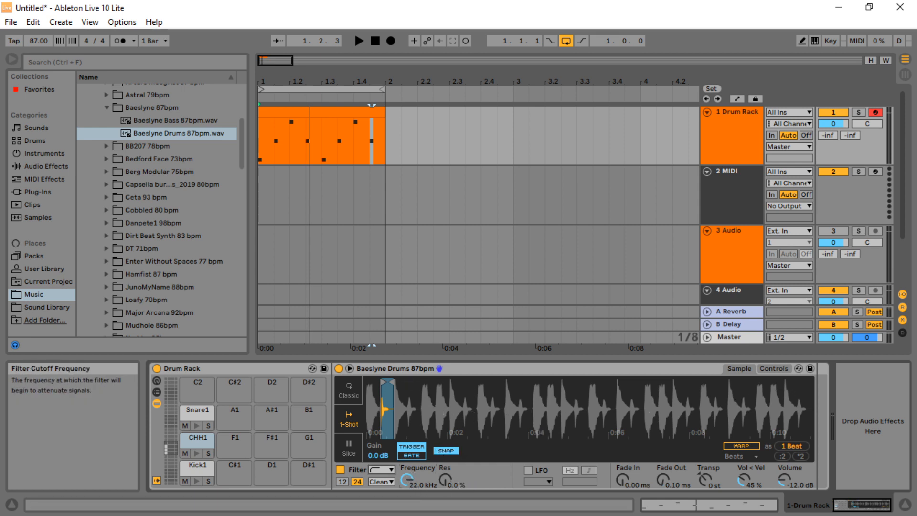
{"action": "key", "text": "space"}
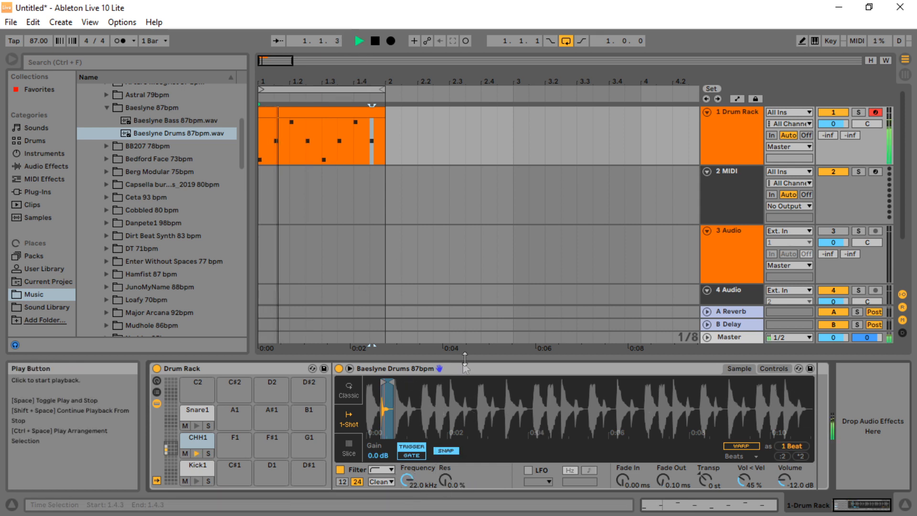
{"action": "left_click_drag", "start_coordinate": [406, 468], "coordinate": [406, 502]}
{"action": "left_click_drag", "start_coordinate": [448, 480], "coordinate": [448, 452]}
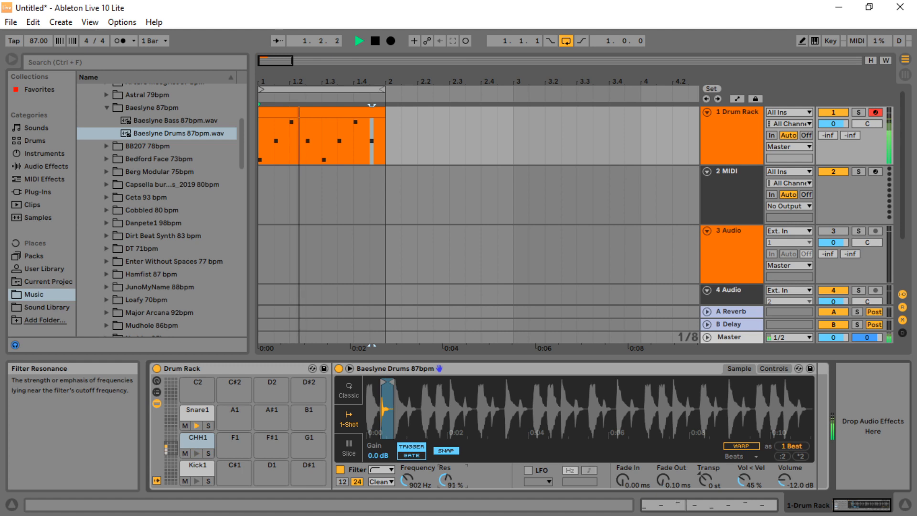
{"action": "left_click_drag", "start_coordinate": [448, 429], "coordinate": [448, 446]}
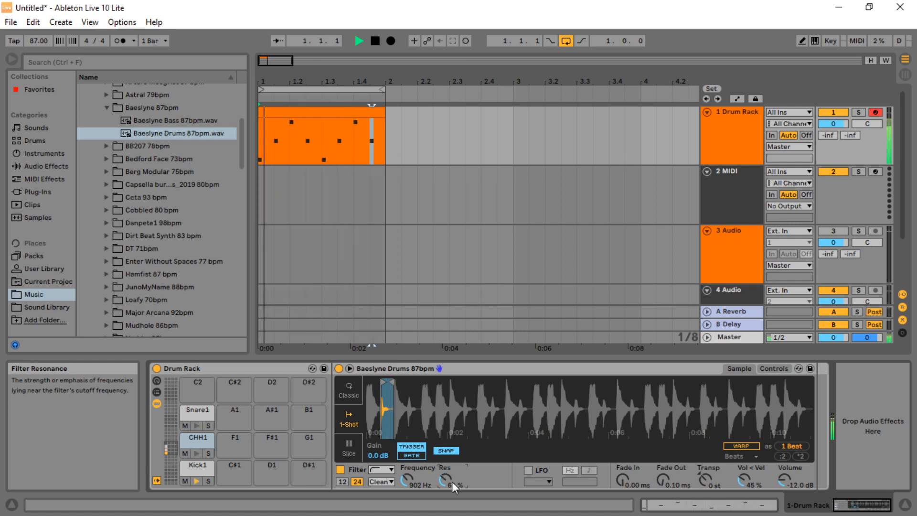
{"action": "left_click", "coordinate": [375, 40]}
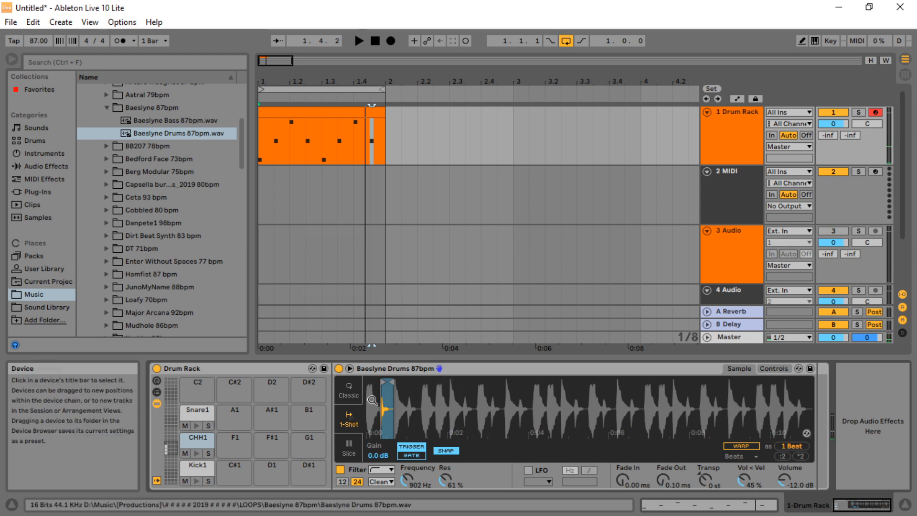
Turn on the CHH1 LFO, sync it to the tempo and set its rate to 1/64
{"action": "left_click", "coordinate": [348, 449]}
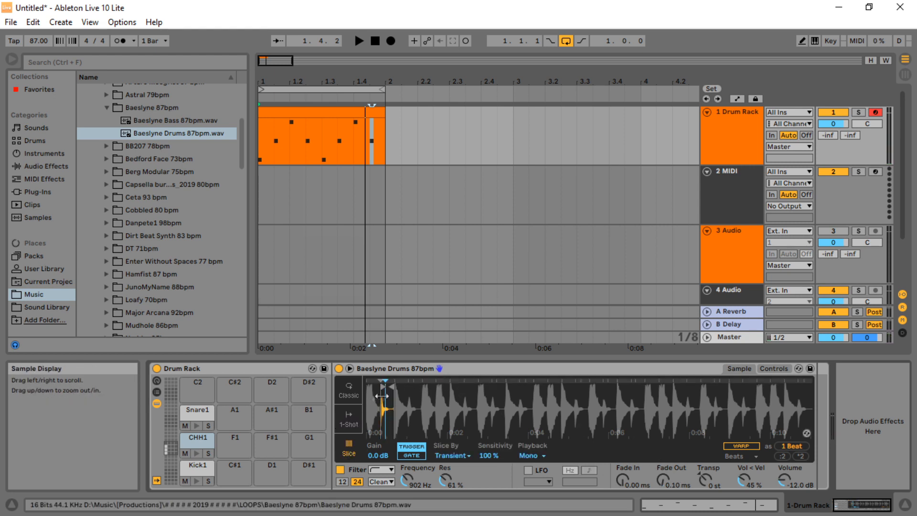
{"action": "left_click", "coordinate": [352, 422]}
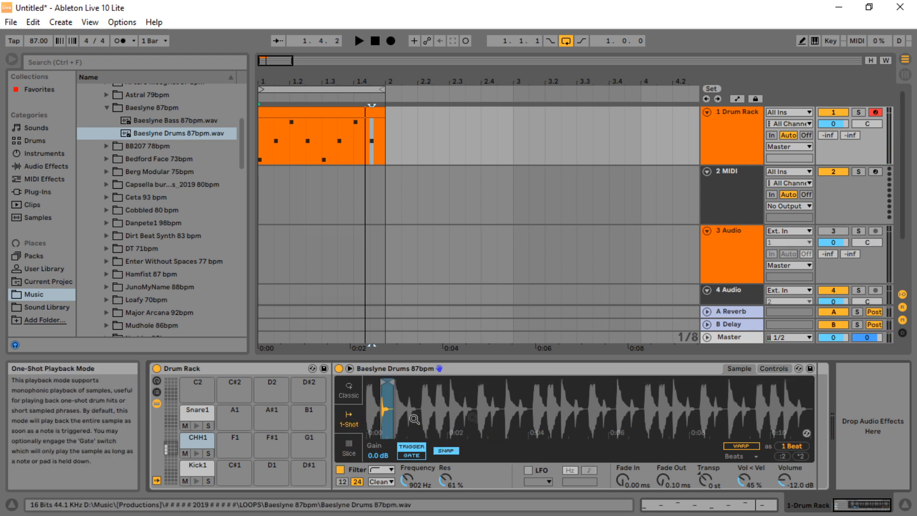
{"action": "left_click", "coordinate": [773, 368]}
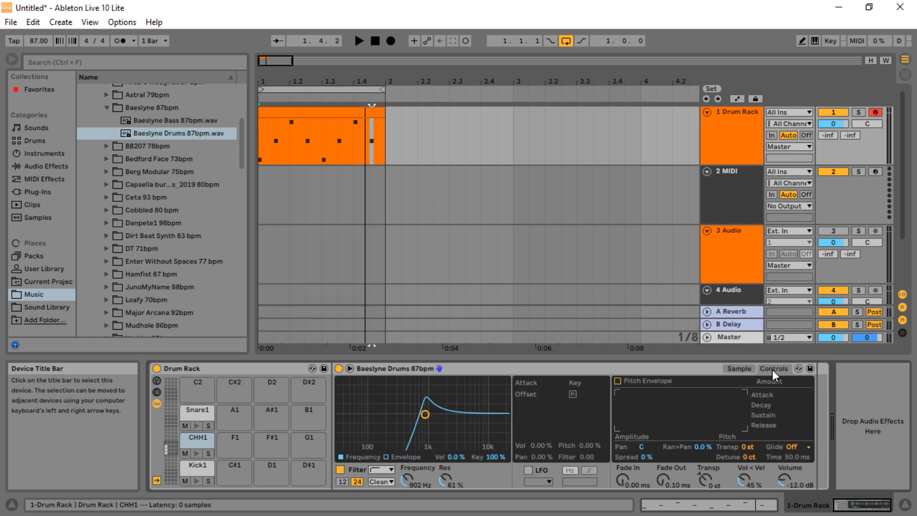
{"action": "left_click", "coordinate": [528, 470]}
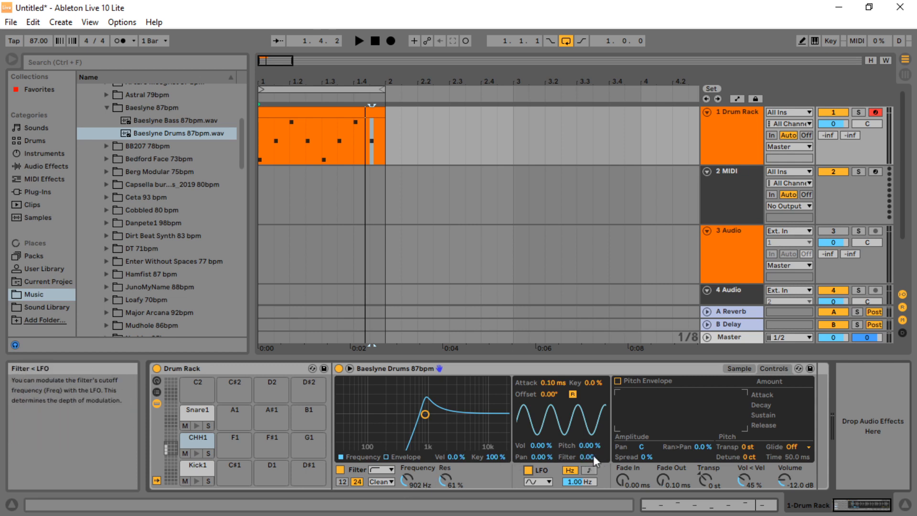
{"action": "left_click", "coordinate": [589, 471]}
{"action": "mouse_move", "coordinate": [585, 482]}
{"action": "left_mouse_down"}
{"action": "mouse_move", "coordinate": [584, 451]}
{"action": "mouse_move", "coordinate": [585, 494]}
{"action": "left_mouse_up"}
Set the CHH1 LFO waveform to sample & hold and play the beat
{"action": "left_click", "coordinate": [540, 482]}
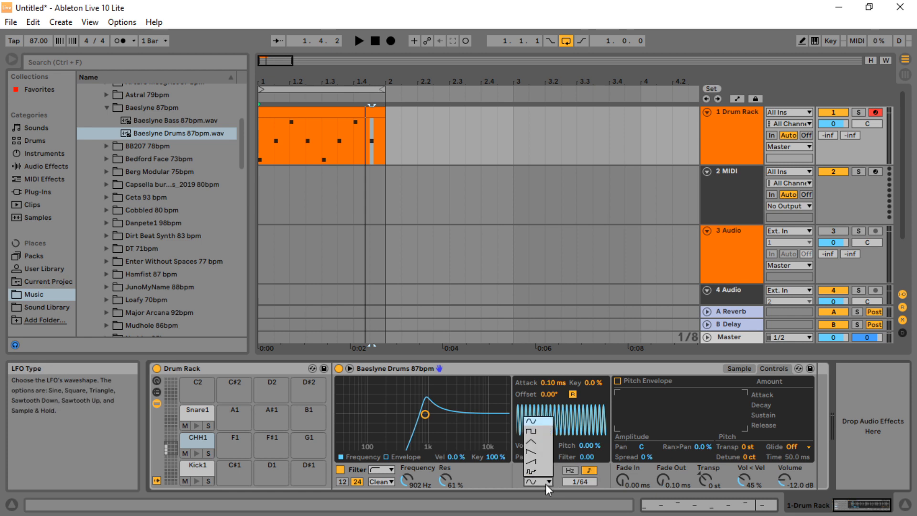
{"action": "left_click", "coordinate": [534, 471]}
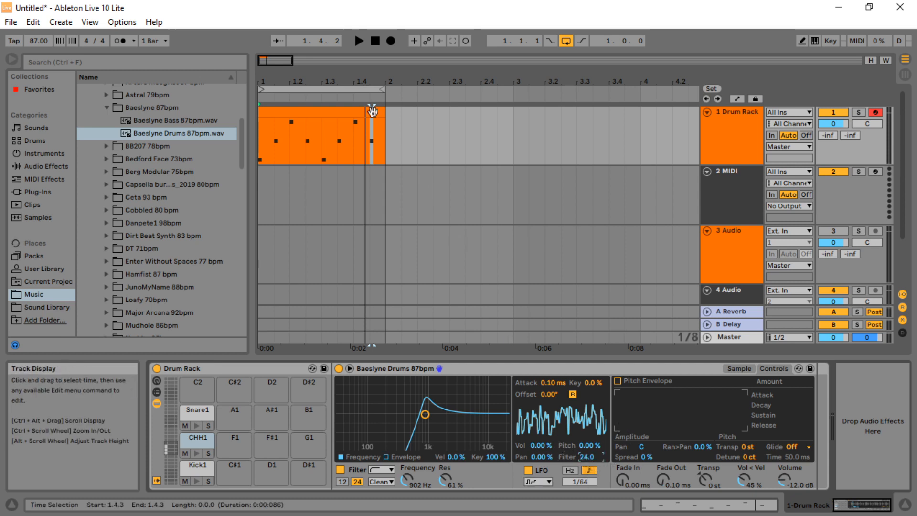
{"action": "left_click", "coordinate": [361, 41]}
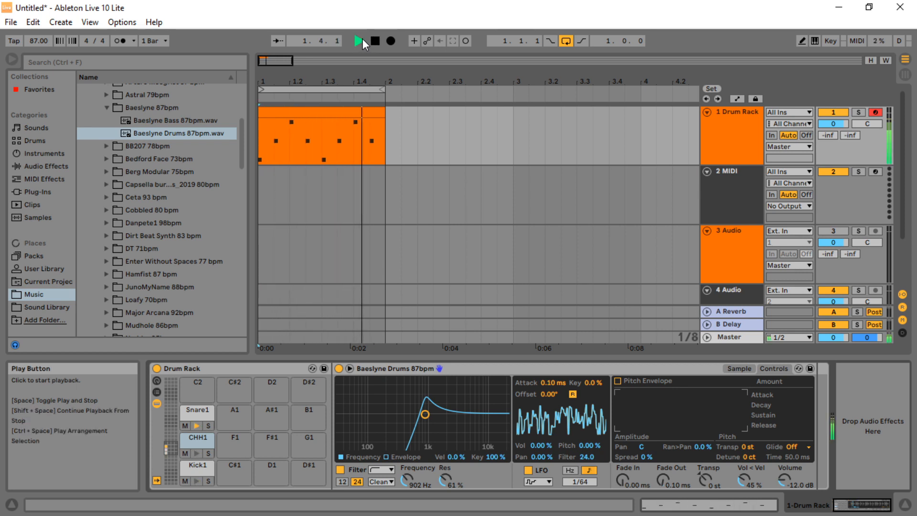
Try LFO modulation of pan, pitch and rate on CHH1 with the Kick1 and Snare1 pads muted
{"action": "left_click", "coordinate": [186, 480]}
{"action": "left_click", "coordinate": [185, 425]}
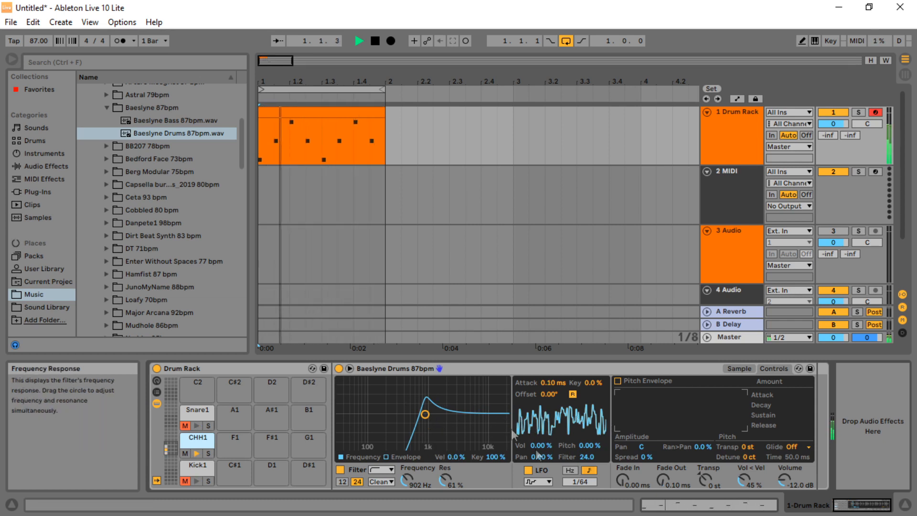
{"action": "left_click_drag", "start_coordinate": [543, 459], "coordinate": [542, 411]}
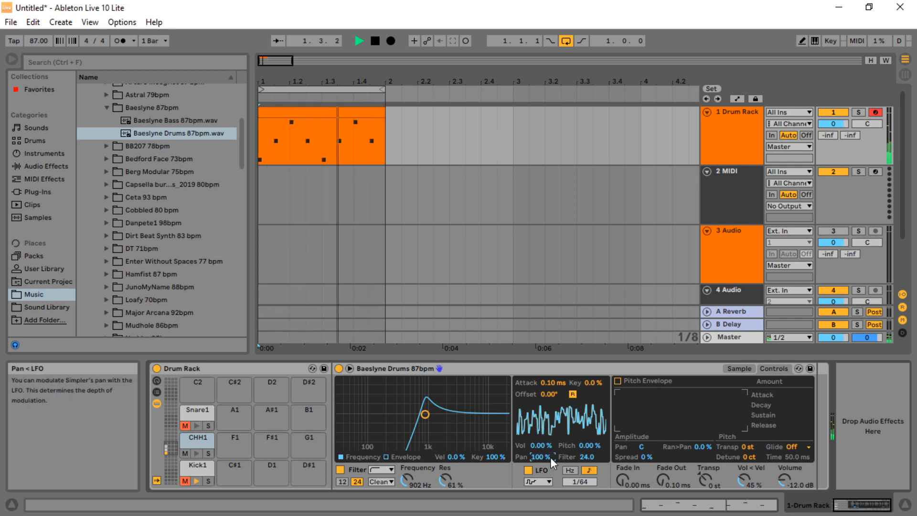
{"action": "left_click_drag", "start_coordinate": [542, 459], "coordinate": [542, 506]}
{"action": "left_click_drag", "start_coordinate": [587, 447], "coordinate": [587, 399]}
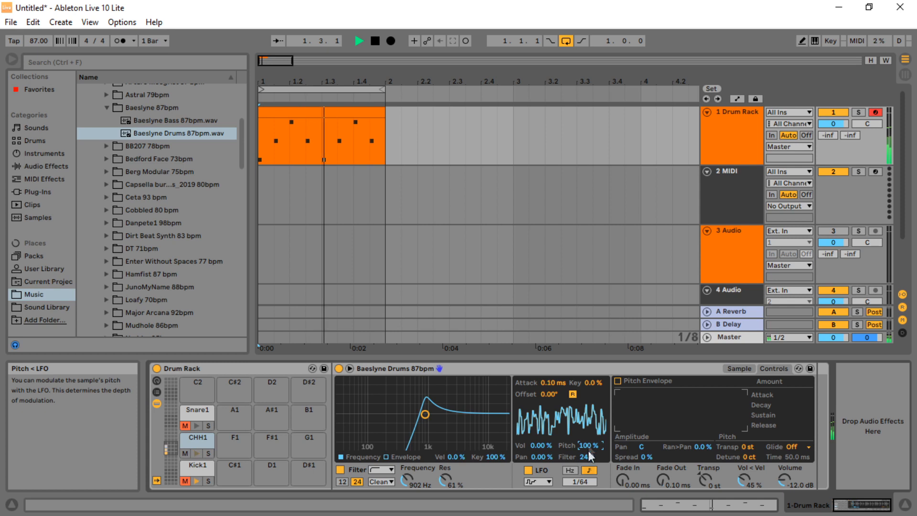
{"action": "left_click_drag", "start_coordinate": [580, 480], "coordinate": [580, 429]}
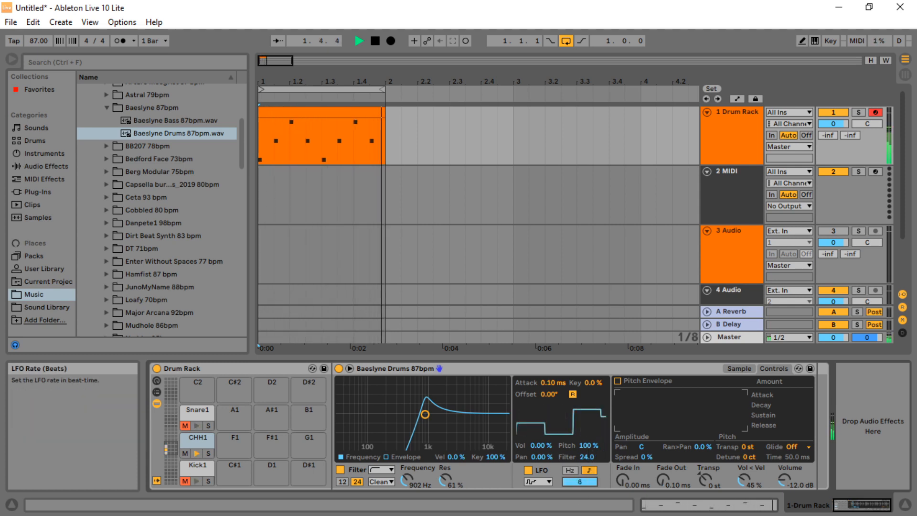
{"action": "left_click_drag", "start_coordinate": [579, 480], "coordinate": [580, 511]}
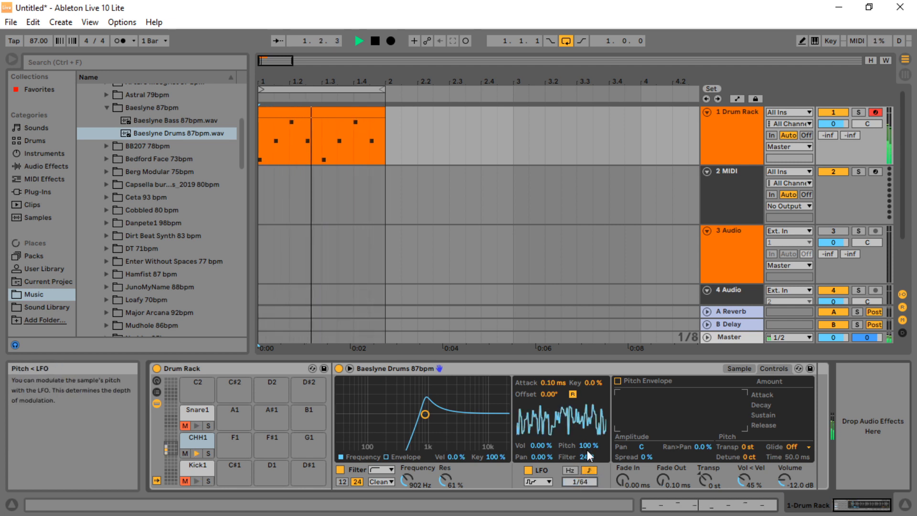
{"action": "left_click_drag", "start_coordinate": [582, 445], "coordinate": [583, 477]}
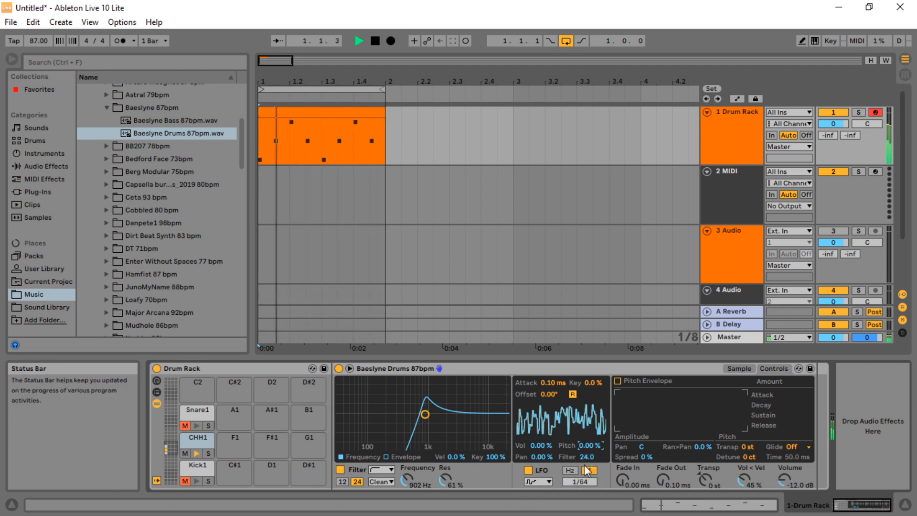
Unmute the Kick1 and Snare1 pads, select Snare1 and stop playback
{"action": "left_click", "coordinate": [185, 425]}
{"action": "left_click", "coordinate": [186, 479]}
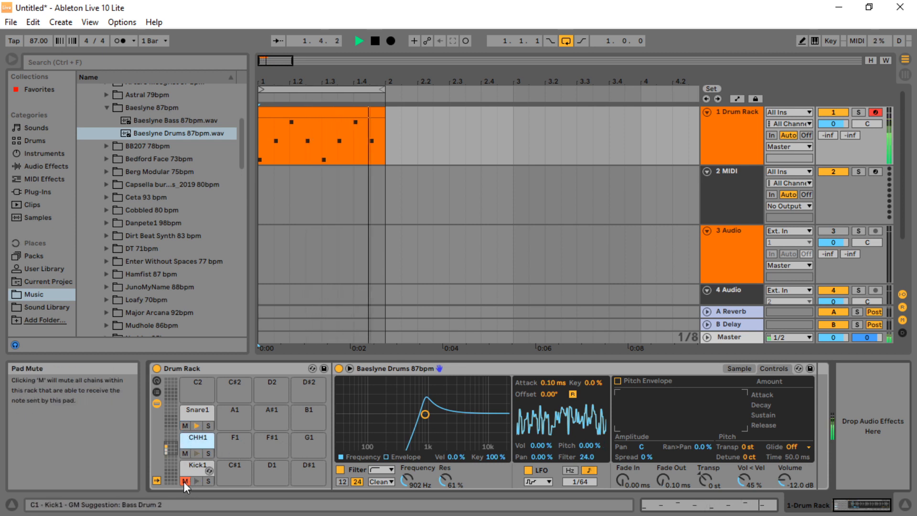
{"action": "left_click", "coordinate": [194, 408]}
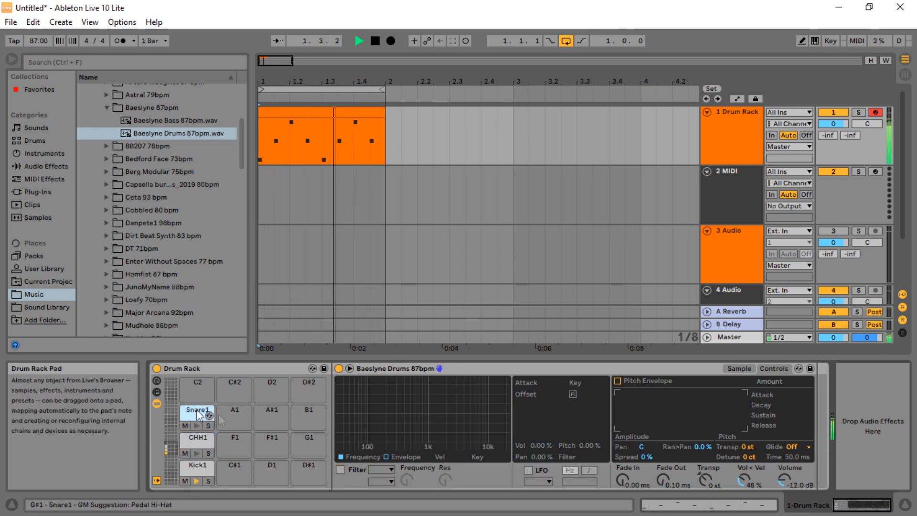
{"action": "left_click", "coordinate": [373, 41]}
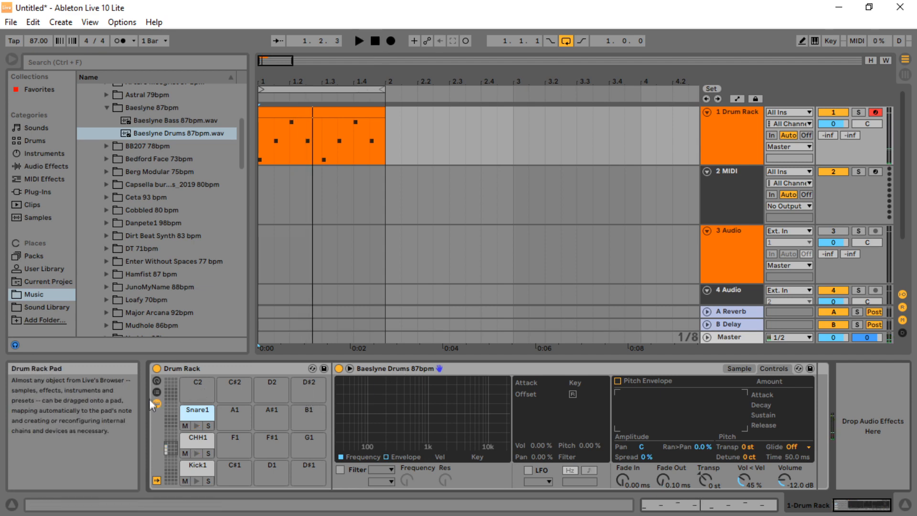
Show the Drum Rack chains in Session view and load the Arturia Rev PLATE-140 plug-in onto the Snare1 chain
{"action": "left_click", "coordinate": [905, 74]}
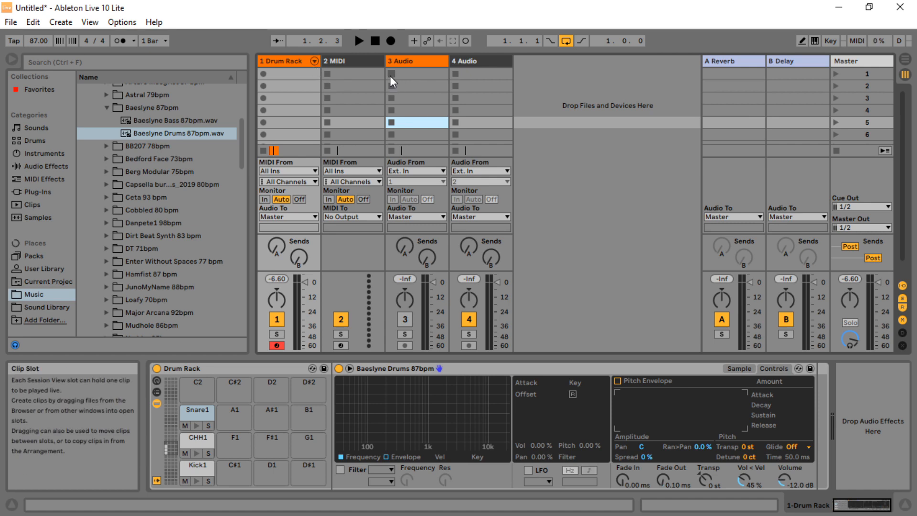
{"action": "left_click", "coordinate": [315, 62]}
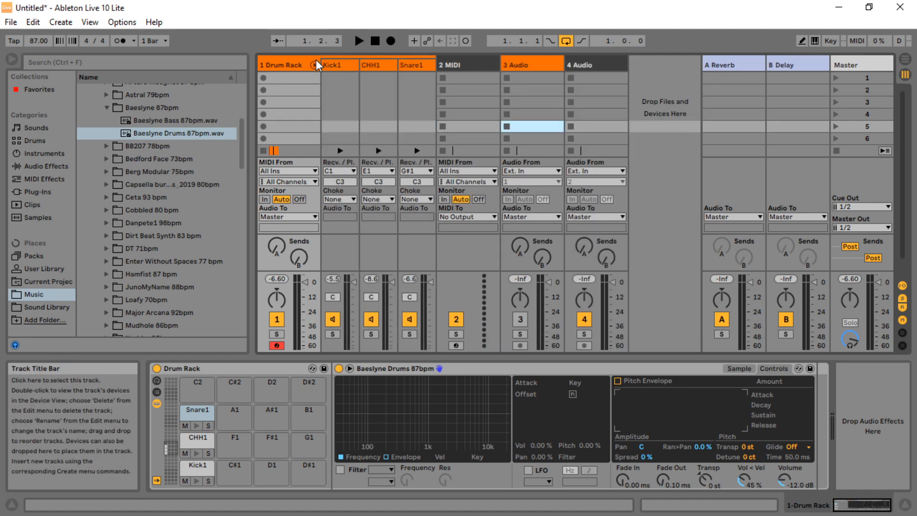
{"action": "left_click", "coordinate": [406, 66]}
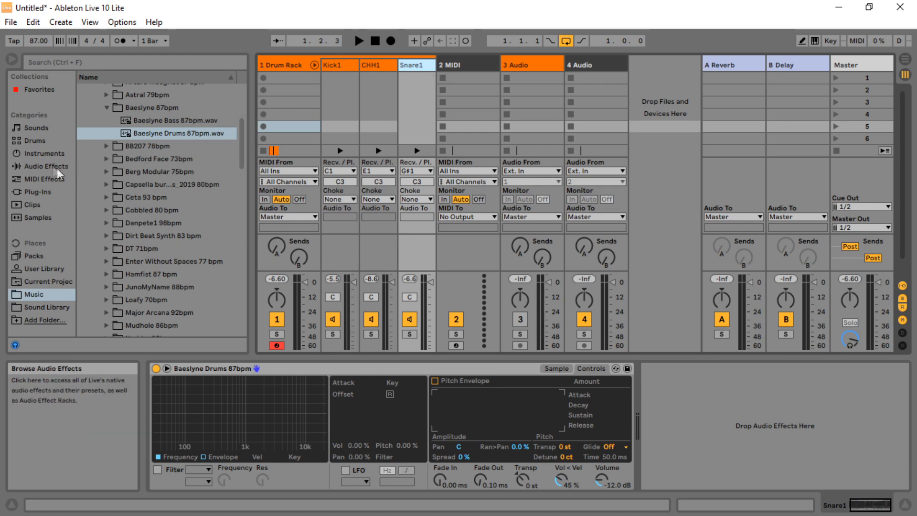
{"action": "left_click", "coordinate": [33, 192]}
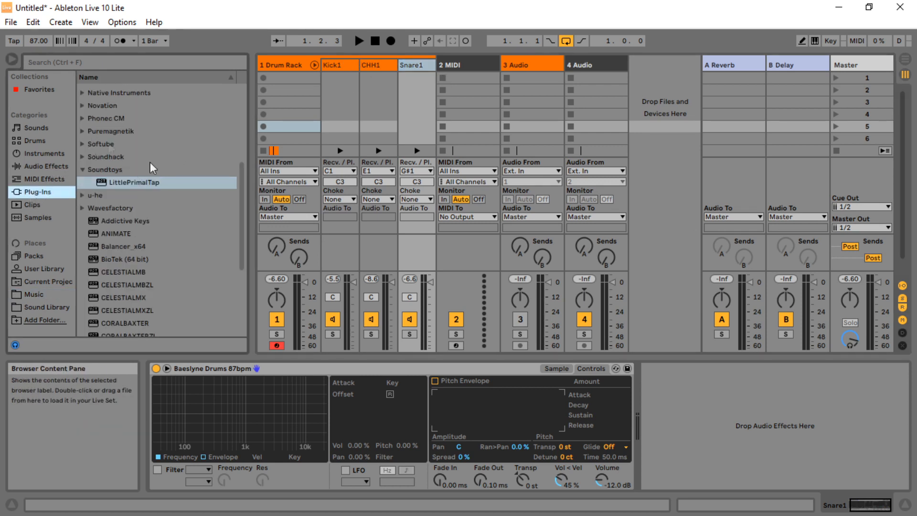
{"action": "left_click_drag", "start_coordinate": [241, 190], "coordinate": [245, 93]}
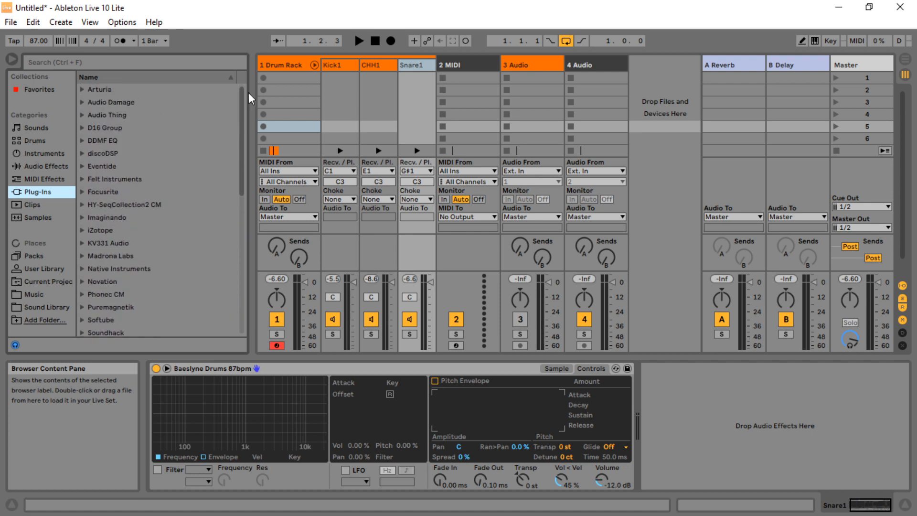
{"action": "left_click", "coordinate": [82, 90]}
{"action": "left_click", "coordinate": [130, 116]}
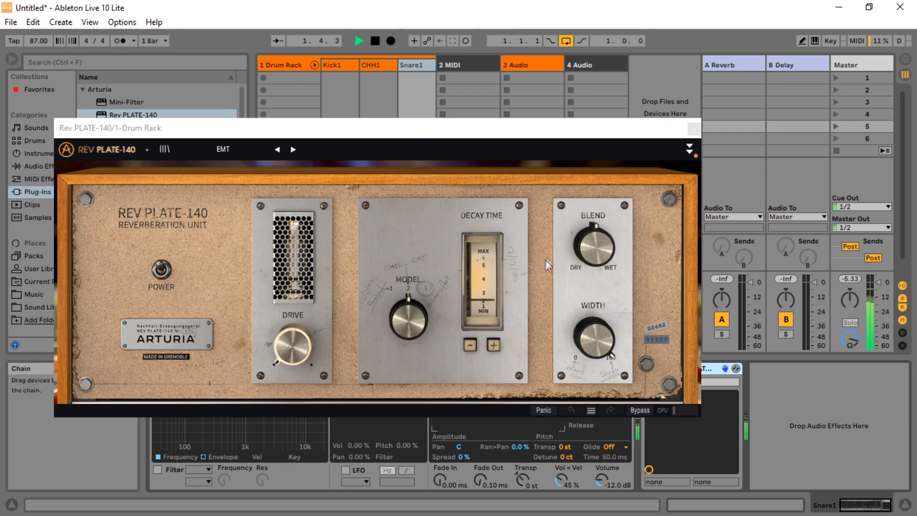
Raise the Rev PLATE-140 width, model and drive, adjust its decay time while the beat plays, close the plug-in and stop playback
{"action": "left_click_drag", "start_coordinate": [600, 244], "coordinate": [600, 263]}
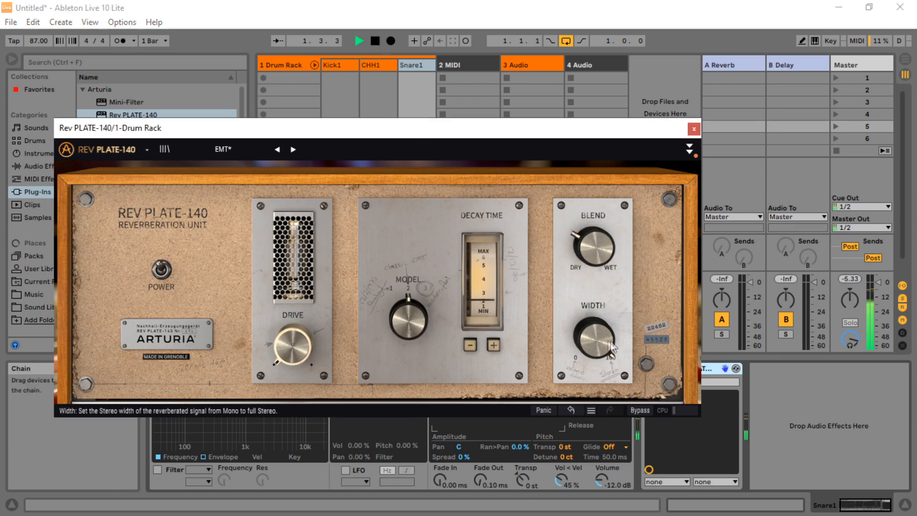
{"action": "left_click_drag", "start_coordinate": [407, 325], "coordinate": [407, 306]}
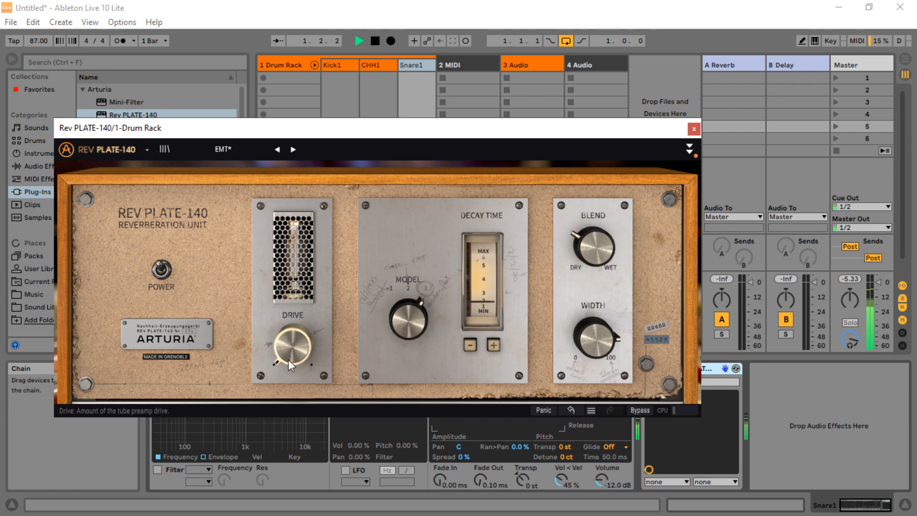
{"action": "left_click_drag", "start_coordinate": [293, 345], "coordinate": [293, 306]}
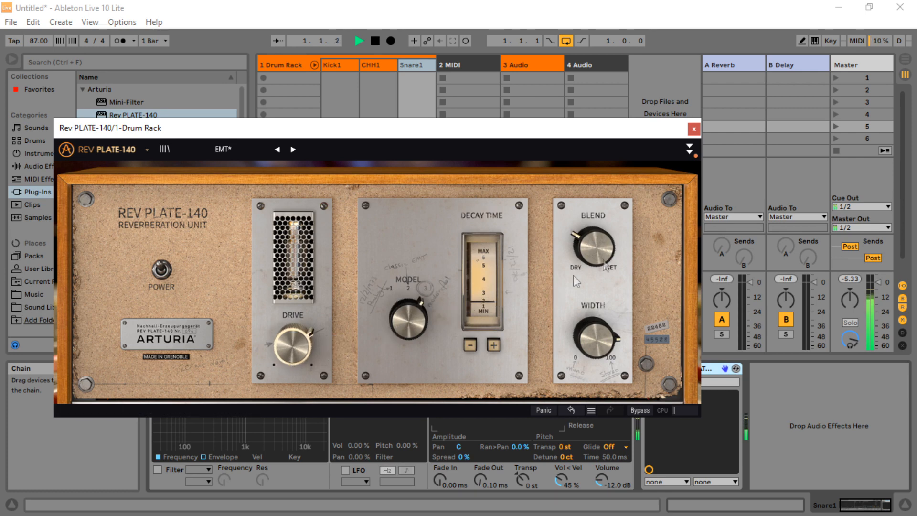
{"action": "left_click_drag", "start_coordinate": [594, 246], "coordinate": [594, 246]}
{"action": "left_click", "coordinate": [495, 344]}
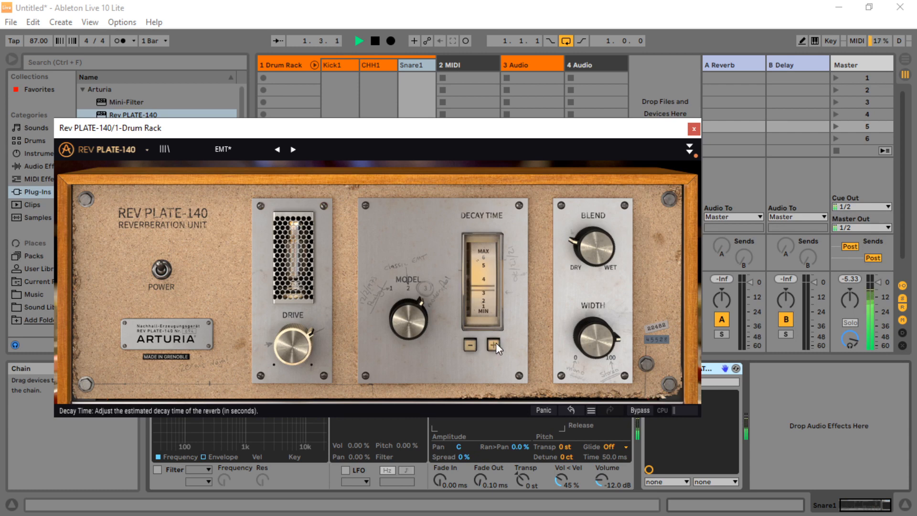
{"action": "left_click", "coordinate": [496, 342]}
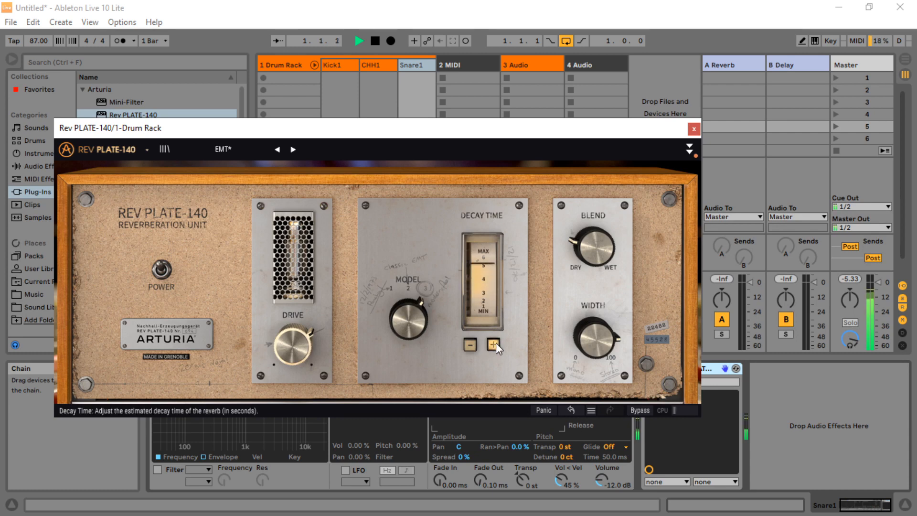
{"action": "left_click", "coordinate": [472, 343]}
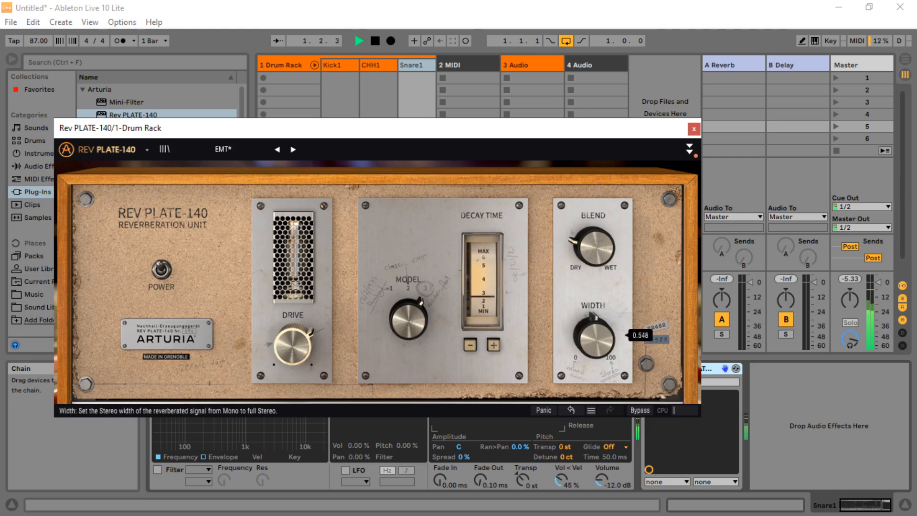
{"action": "left_click", "coordinate": [472, 348]}
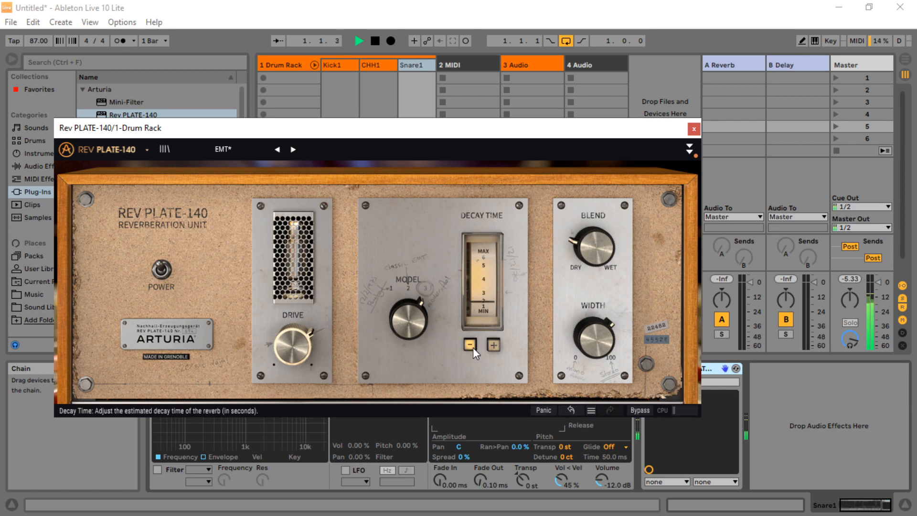
{"action": "left_click", "coordinate": [693, 129]}
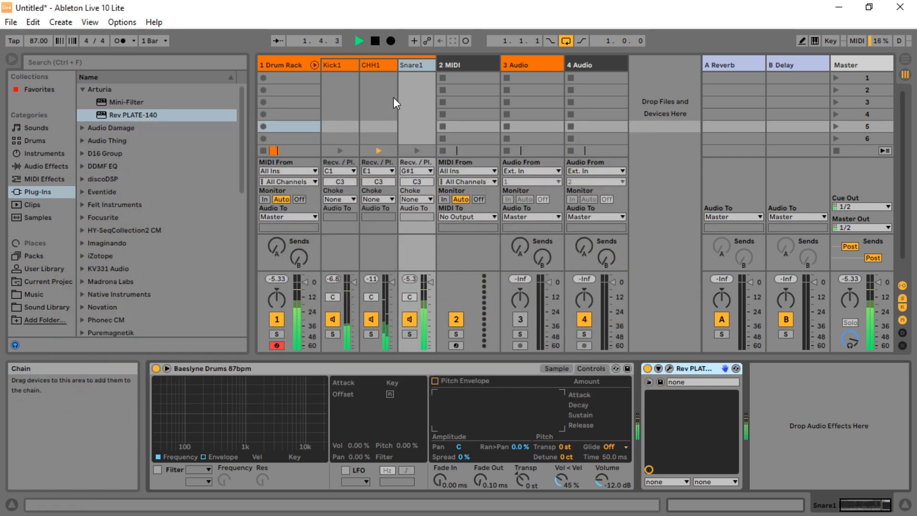
{"action": "left_click", "coordinate": [376, 41]}
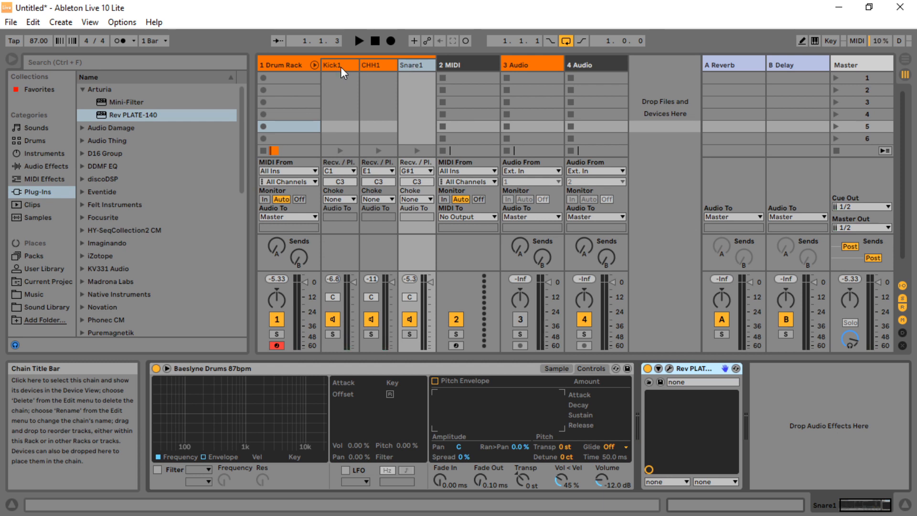
Try grouping the 3 Audio and 4 Audio tracks, and undo the grouping
{"action": "left_click", "coordinate": [374, 64]}
{"action": "left_click", "coordinate": [416, 68]}
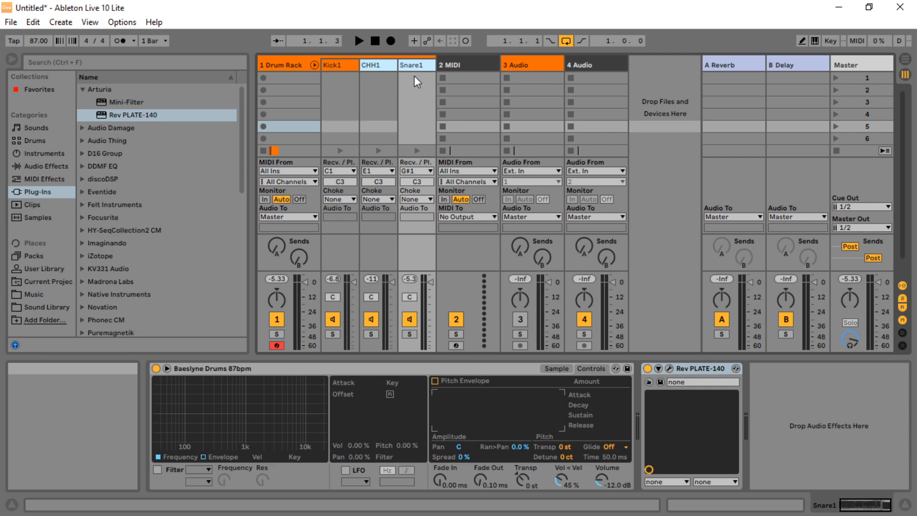
{"action": "left_click", "coordinate": [526, 63]}
{"action": "left_click", "coordinate": [598, 65], "text": "shift"}
{"action": "right_click", "coordinate": [510, 66]}
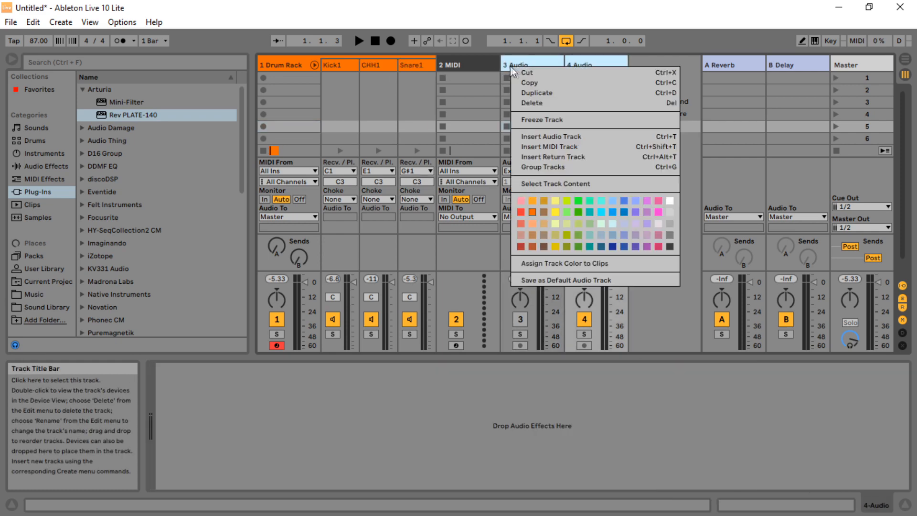
{"action": "left_click", "coordinate": [554, 167]}
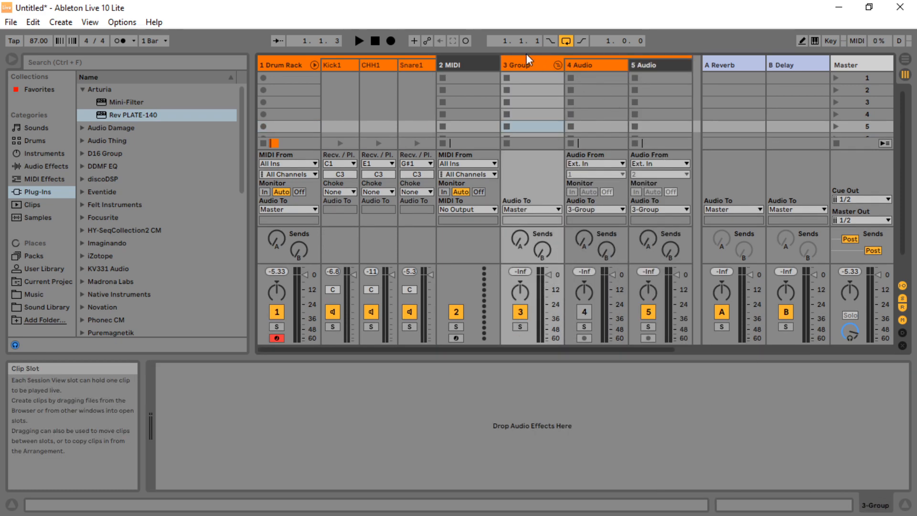
{"action": "key", "text": "ctrl+z"}
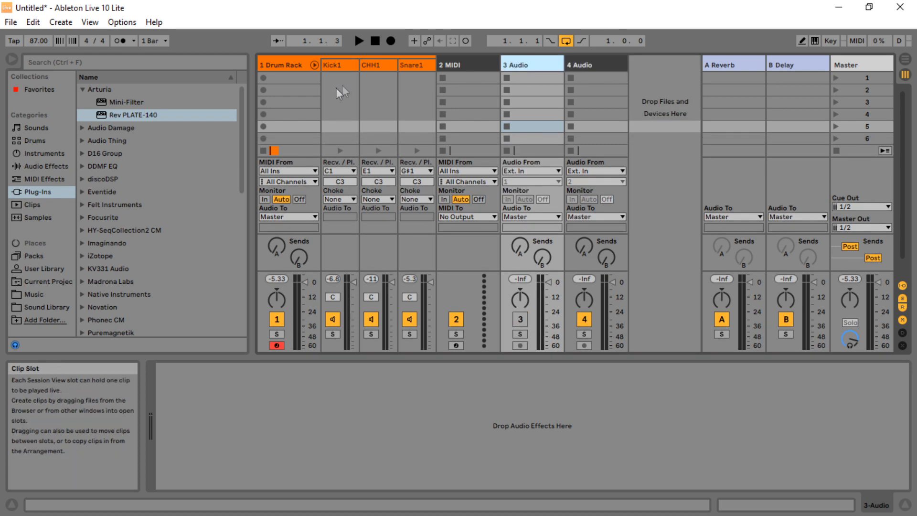
Group the CHH1 and Snare1 chains into a nested rack and select it
{"action": "left_click", "coordinate": [374, 65]}
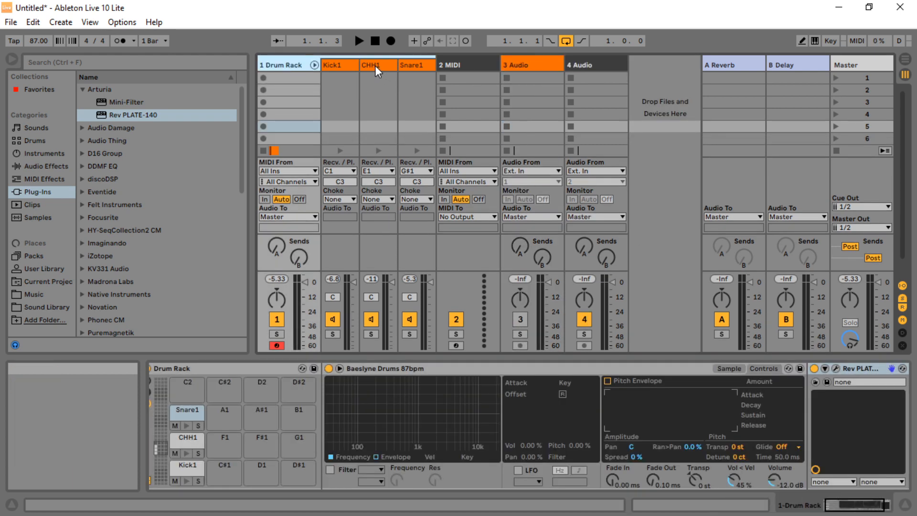
{"action": "left_click", "coordinate": [376, 64]}
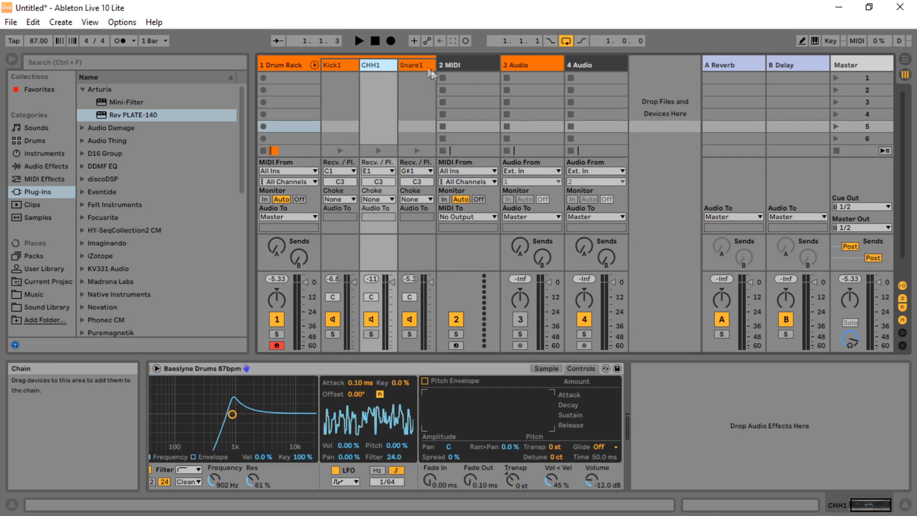
{"action": "left_click", "coordinate": [415, 65], "text": "shift"}
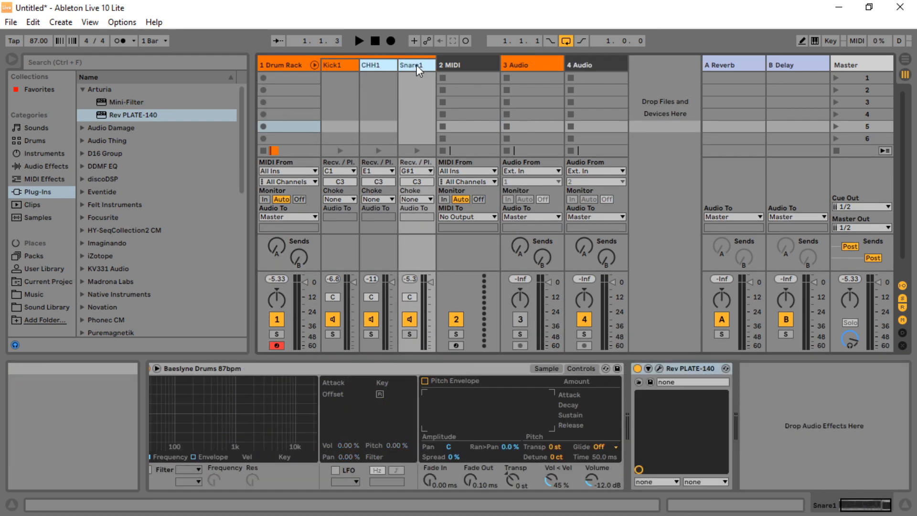
{"action": "right_click", "coordinate": [379, 68]}
{"action": "left_click", "coordinate": [399, 128]}
{"action": "left_click", "coordinate": [389, 68]}
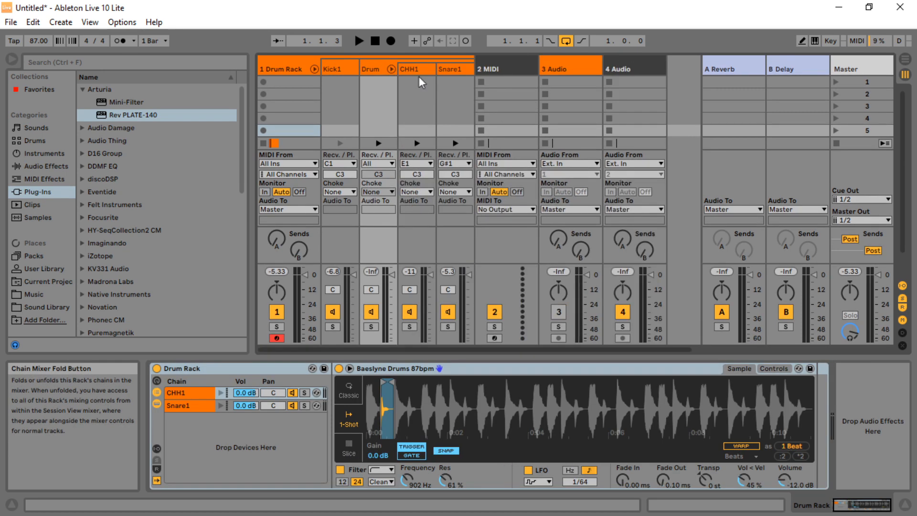
Load Decimort2 onto the nested Drum chain and choose the S20 Lo preset filtered by vintage sampler and strong degradation
{"action": "left_click", "coordinate": [85, 153]}
{"action": "left_click_drag", "start_coordinate": [119, 143], "coordinate": [370, 76]}
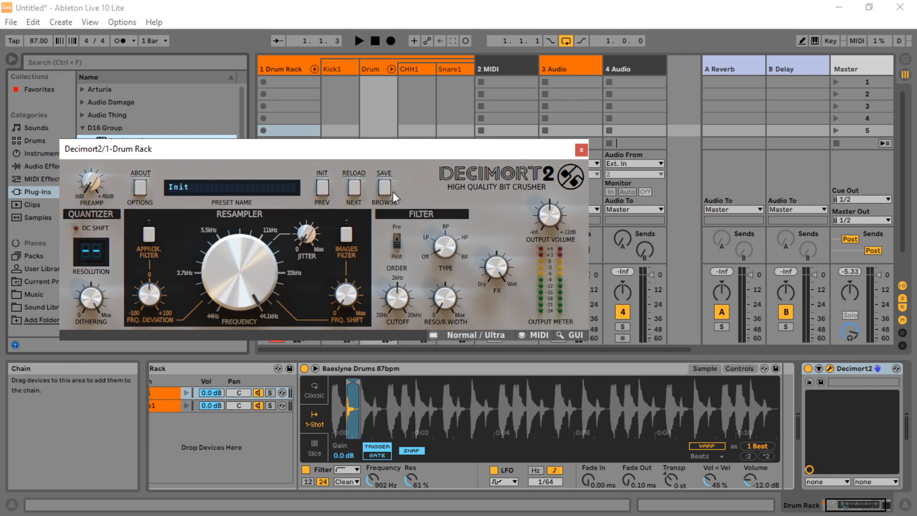
{"action": "left_click", "coordinate": [390, 190]}
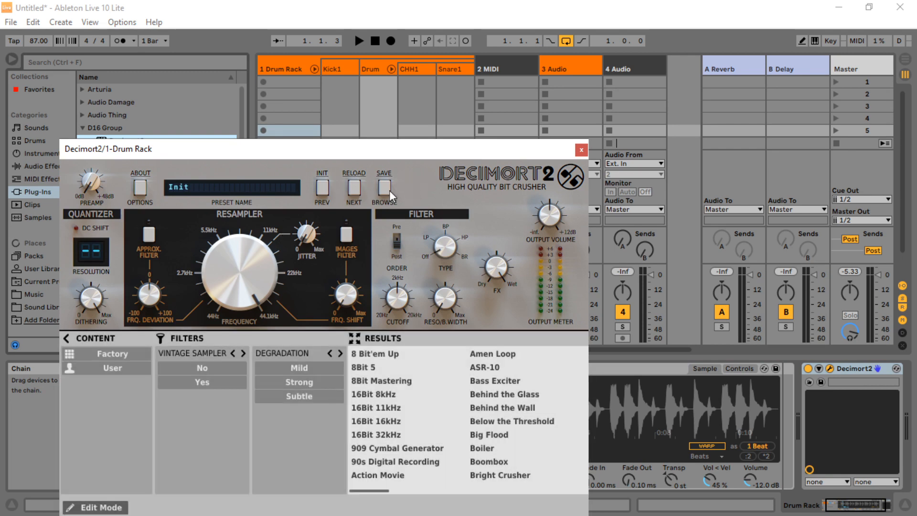
{"action": "left_click", "coordinate": [204, 382]}
{"action": "left_click", "coordinate": [309, 384]}
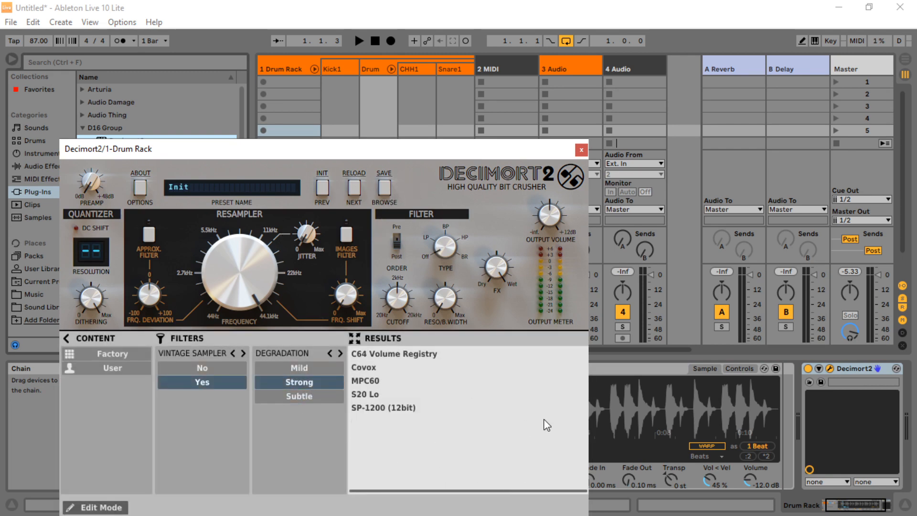
{"action": "left_click", "coordinate": [375, 396]}
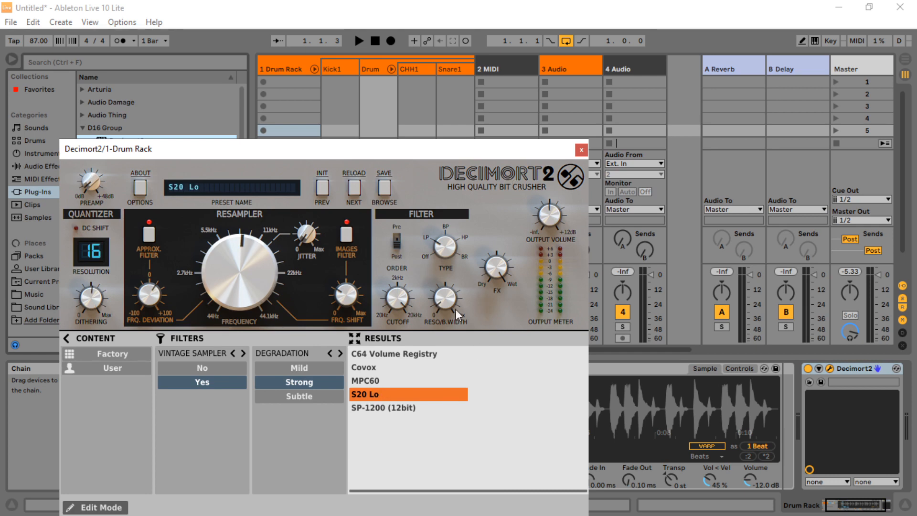
{"action": "left_click", "coordinate": [581, 150]}
Play the beat, toggling Decimort2 off and on to compare, and stop playback
{"action": "left_click", "coordinate": [359, 40]}
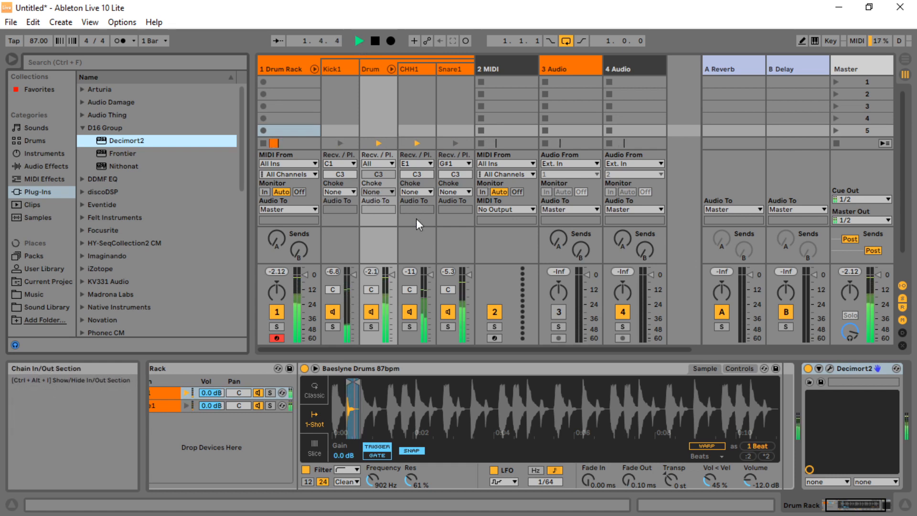
{"action": "left_click", "coordinate": [808, 369]}
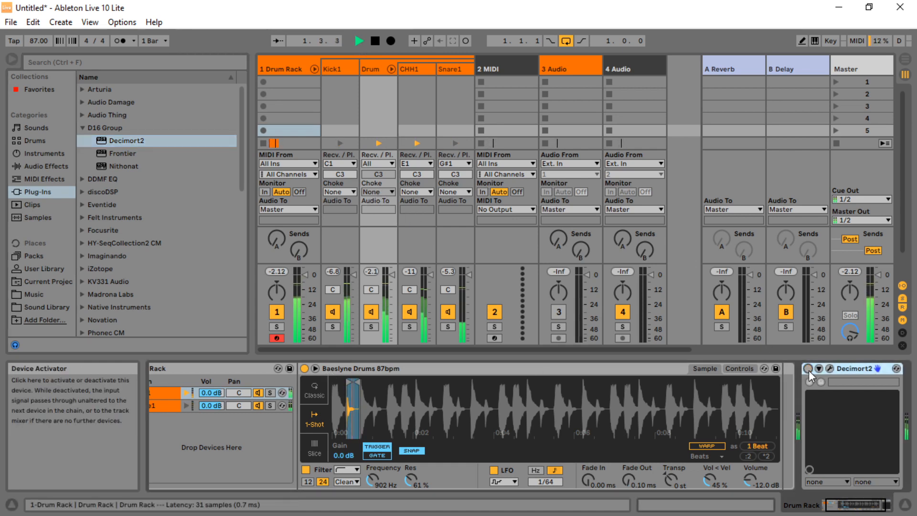
{"action": "left_click", "coordinate": [808, 368]}
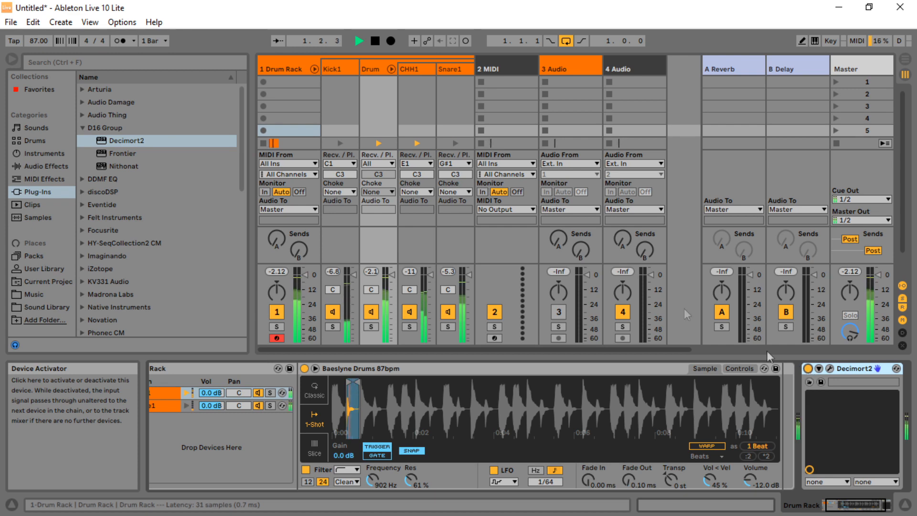
{"action": "left_click", "coordinate": [375, 42]}
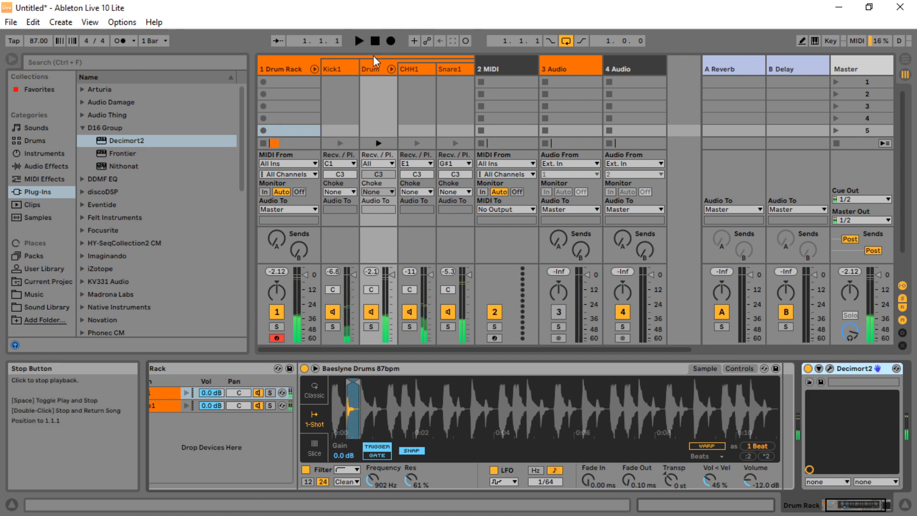
Load Decimort2 onto the Kick1 chain and choose the Covox preset filtered by vintage sampler with strong and subtle degradation
{"action": "left_click", "coordinate": [330, 67]}
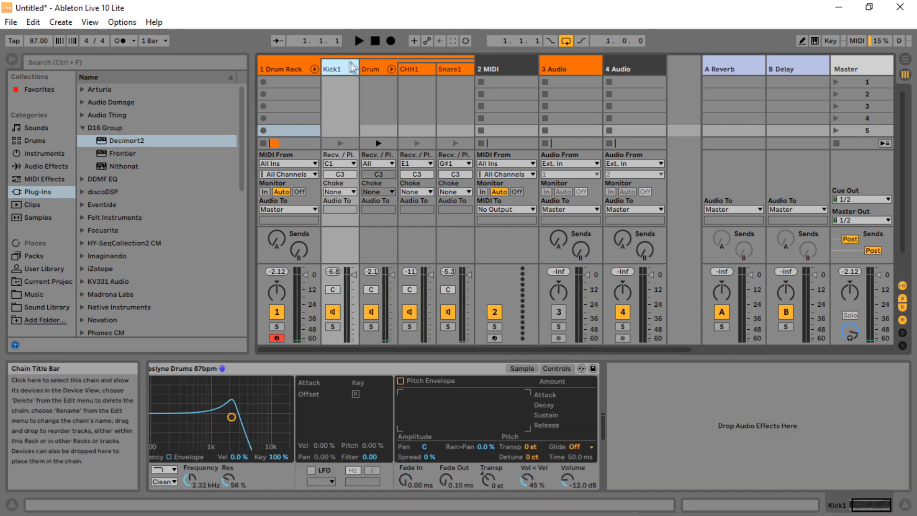
{"action": "mouse_move", "coordinate": [114, 143]}
{"action": "left_mouse_down"}
{"action": "mouse_move", "coordinate": [427, 343]}
{"action": "mouse_move", "coordinate": [671, 405]}
{"action": "mouse_move", "coordinate": [652, 389]}
{"action": "left_mouse_up"}
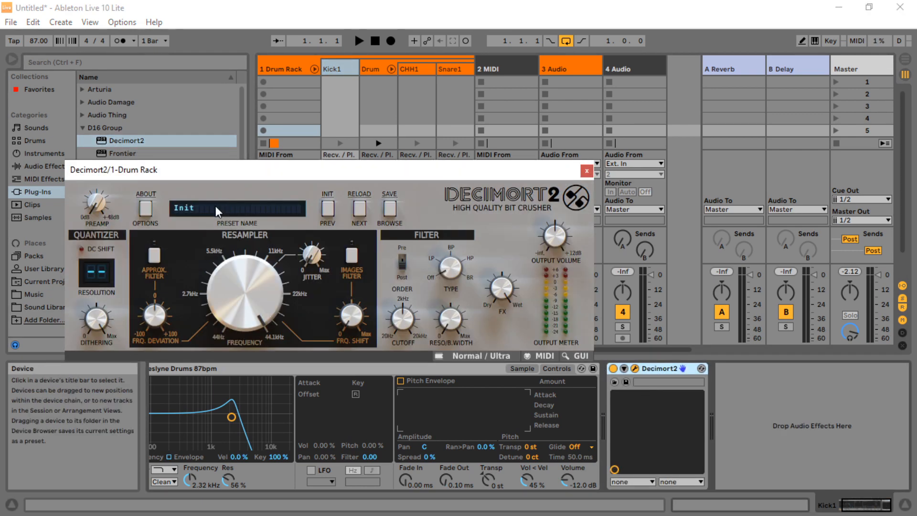
{"action": "left_click", "coordinate": [391, 209]}
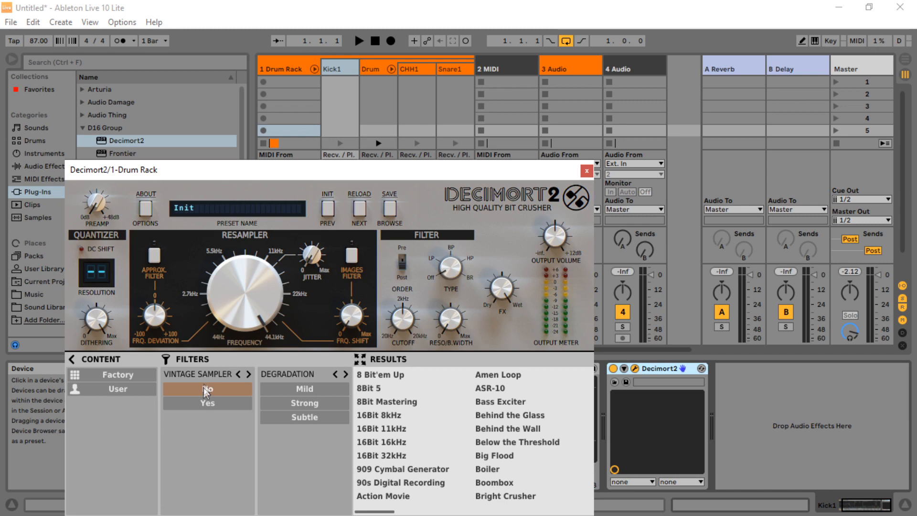
{"action": "left_click", "coordinate": [212, 402]}
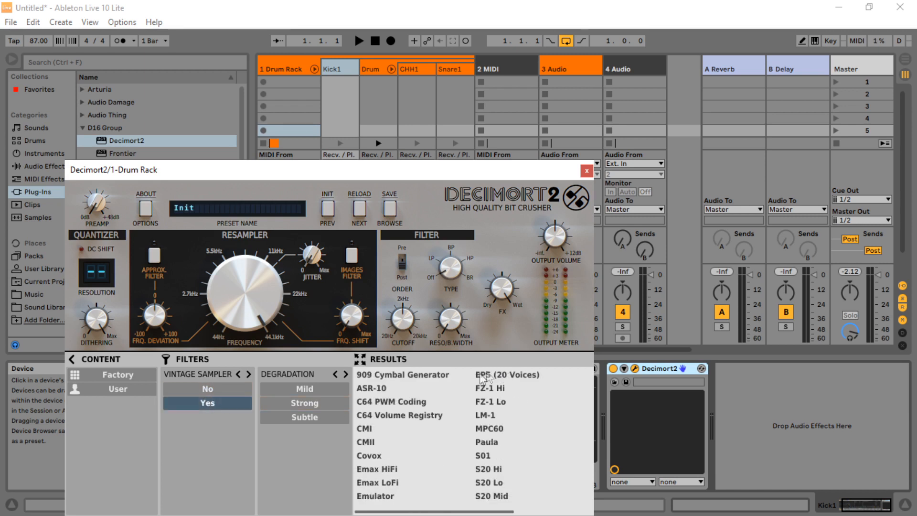
{"action": "left_click", "coordinate": [316, 417]}
{"action": "left_click", "coordinate": [317, 404]}
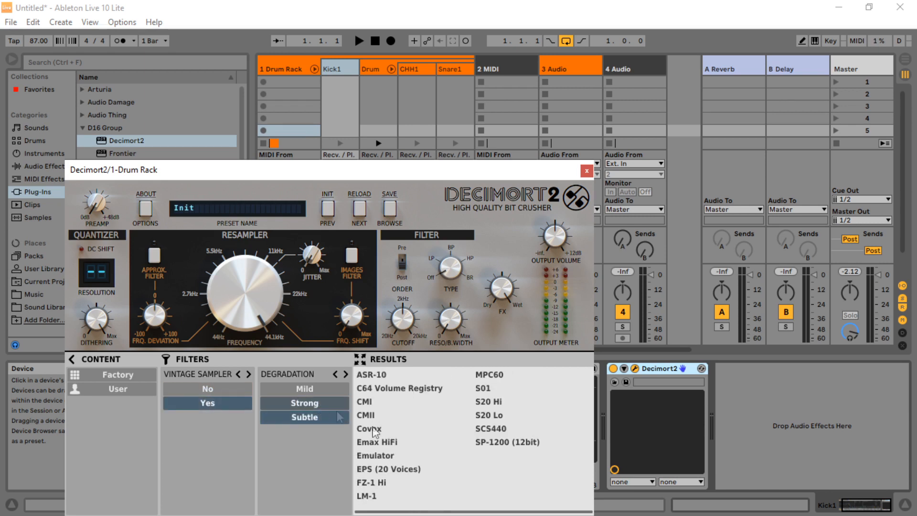
{"action": "left_click", "coordinate": [369, 429]}
Play the beat with the Covox bit-crusher, close the plug-in window and stop playback
{"action": "left_click", "coordinate": [359, 41]}
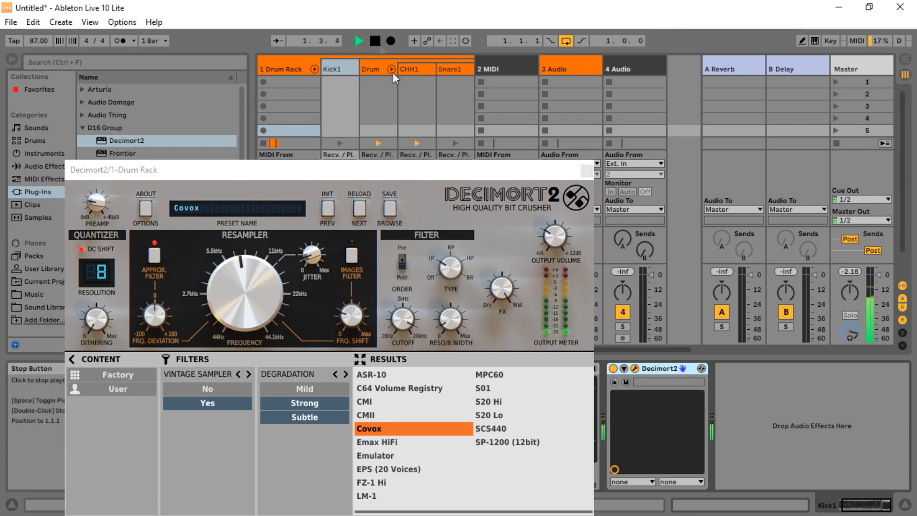
{"action": "left_click", "coordinate": [587, 171]}
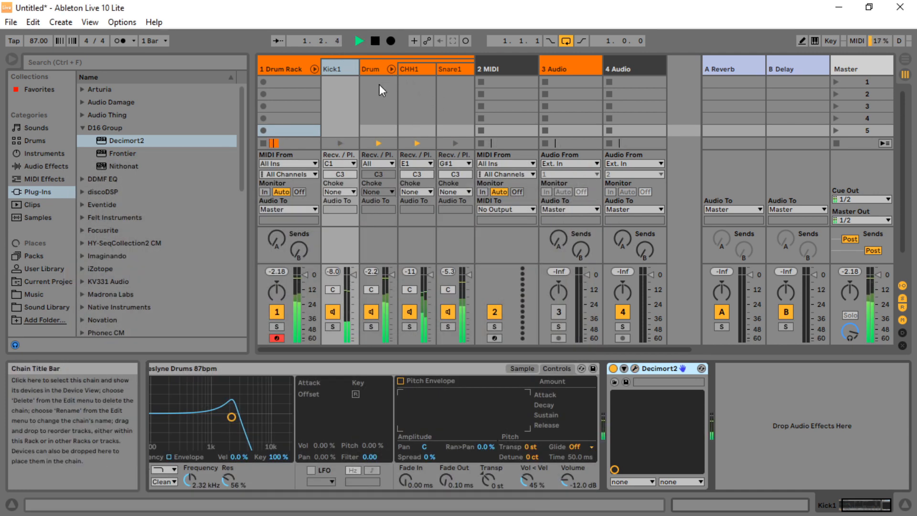
{"action": "left_click", "coordinate": [375, 42]}
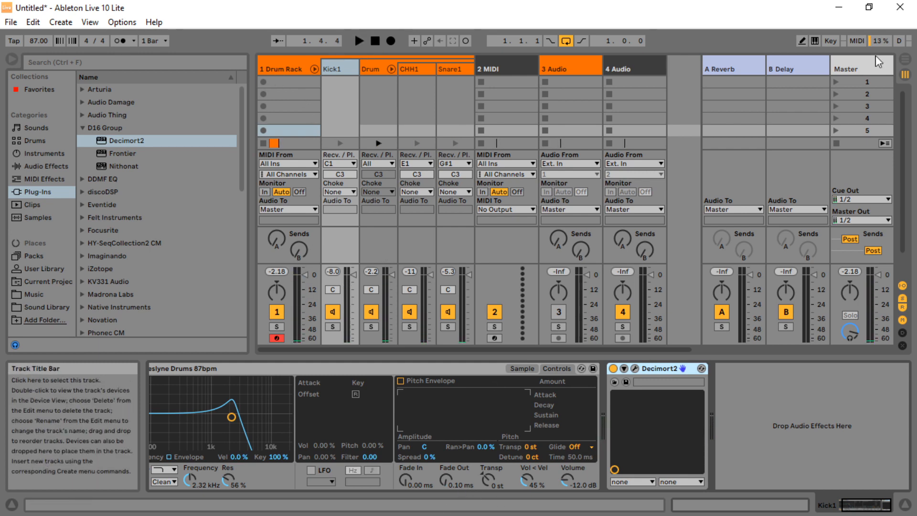
Switch to the Arrangement and inspect the Drum Rack's pads, chain list and input/output section
{"action": "left_click", "coordinate": [905, 58]}
{"action": "left_click", "coordinate": [290, 112]}
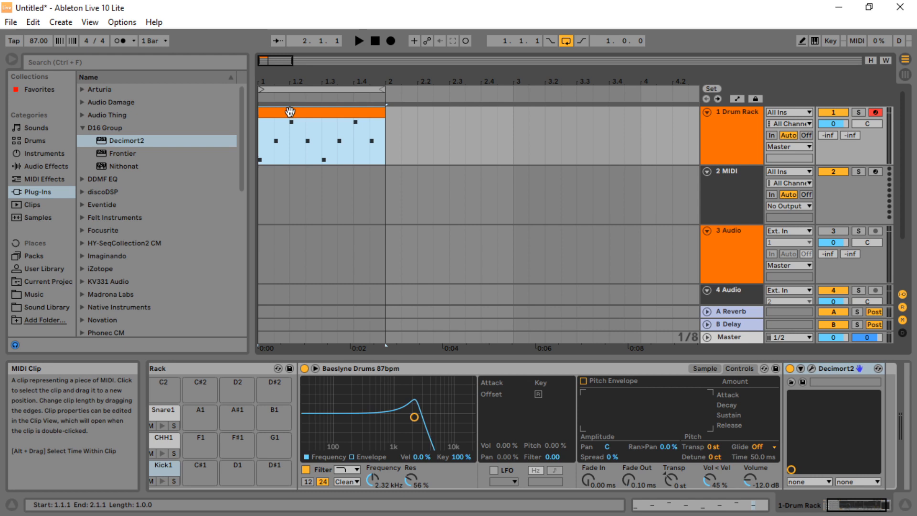
{"action": "left_click_drag", "start_coordinate": [278, 76], "coordinate": [281, 84]}
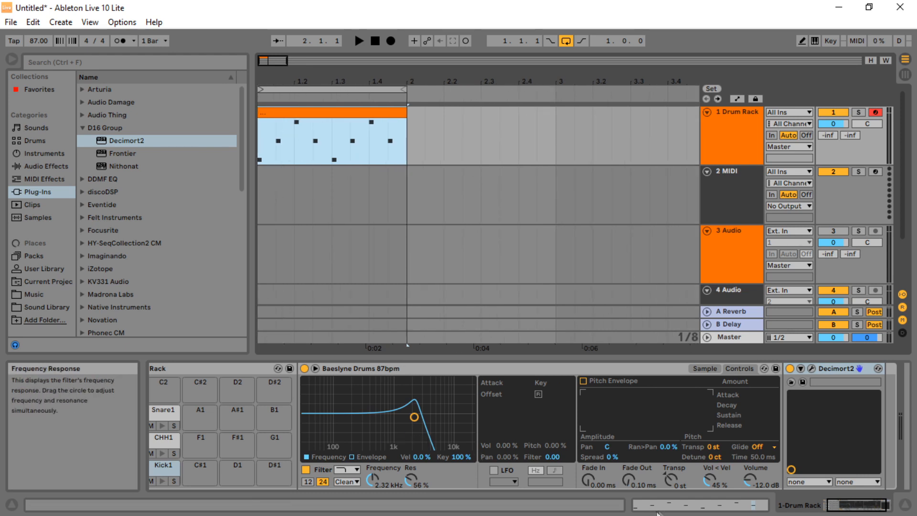
{"action": "left_click", "coordinate": [835, 508]}
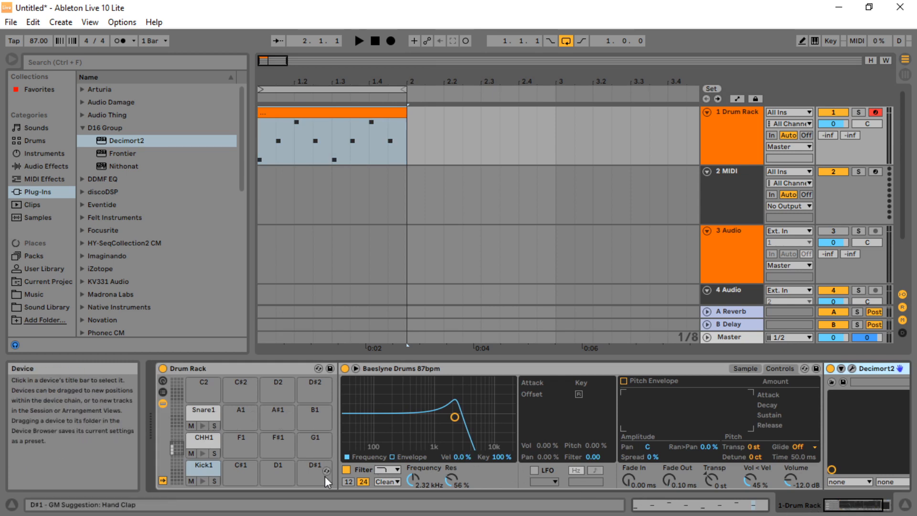
{"action": "left_click", "coordinate": [214, 443]}
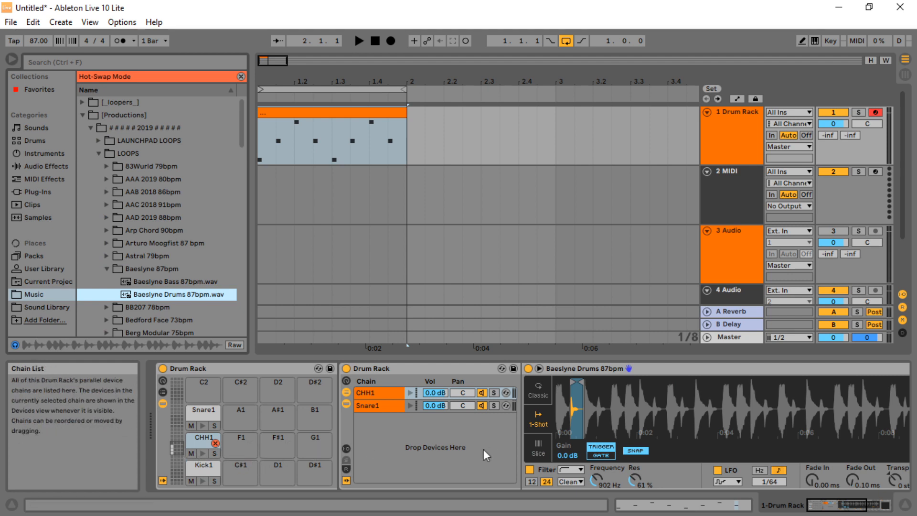
{"action": "left_click", "coordinate": [161, 391]}
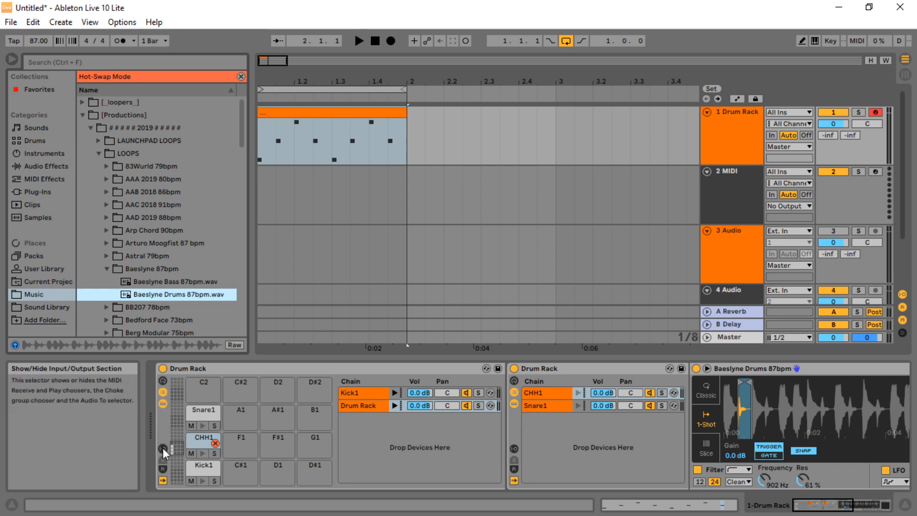
{"action": "left_click", "coordinate": [162, 393]}
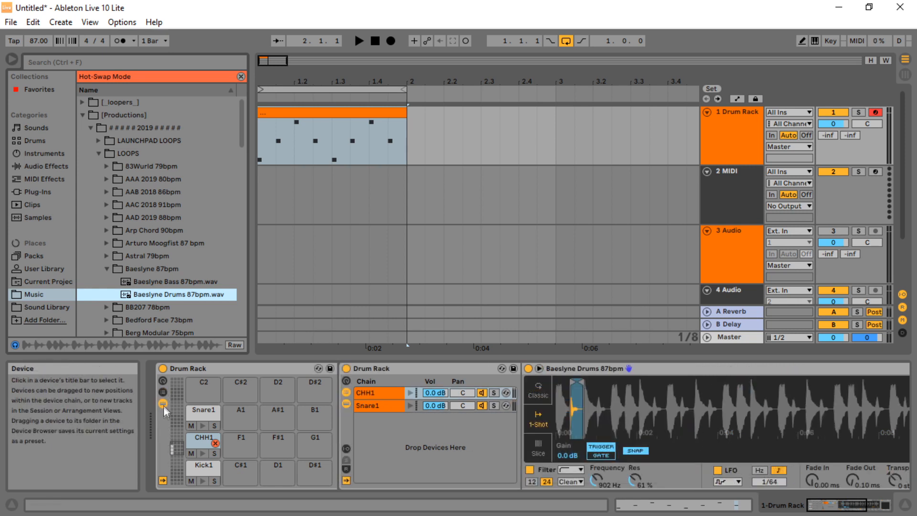
{"action": "left_click", "coordinate": [164, 391]}
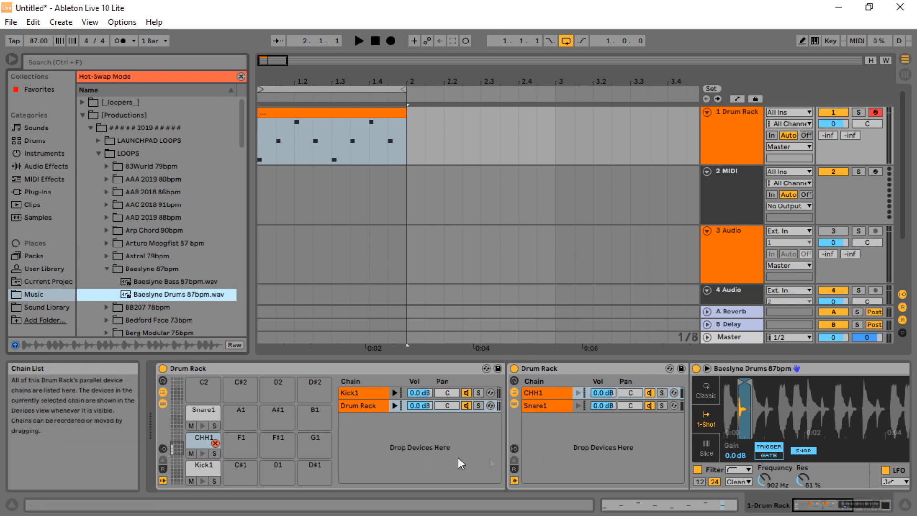
{"action": "left_click", "coordinate": [162, 449]}
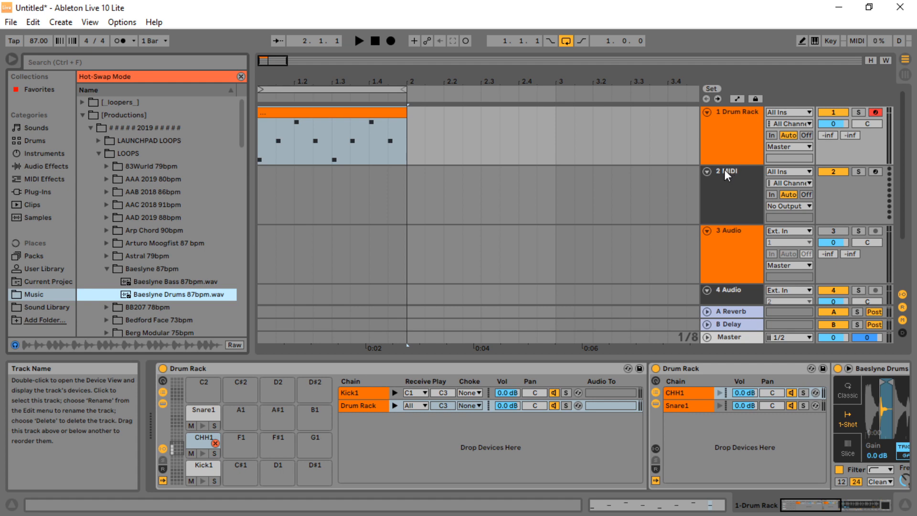
Load an empty Drum Rack onto the 2 MIDI track to create a second Drum Rack track
{"action": "left_click", "coordinate": [905, 75]}
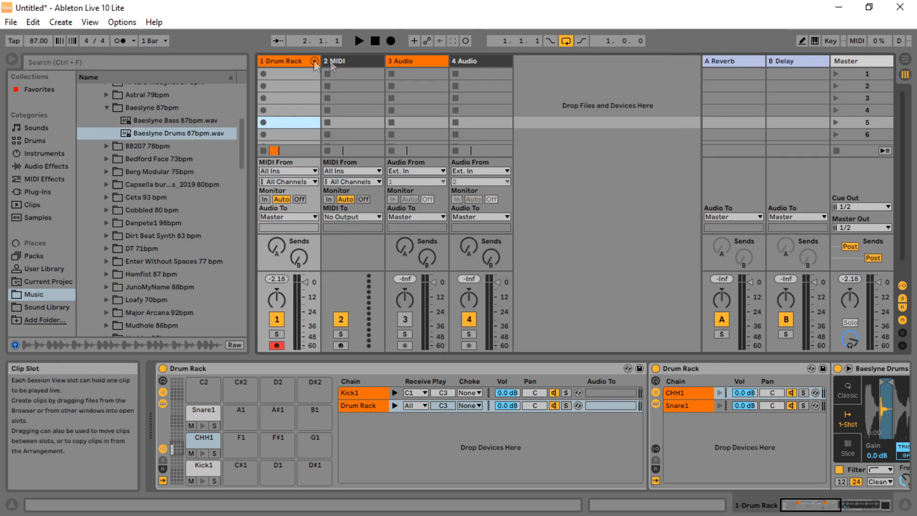
{"action": "left_click", "coordinate": [30, 139]}
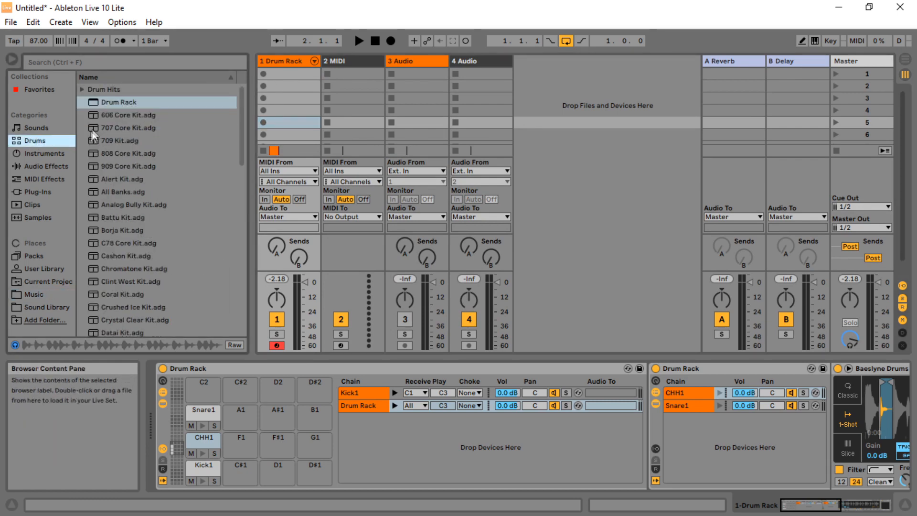
{"action": "left_click_drag", "start_coordinate": [119, 101], "coordinate": [343, 62]}
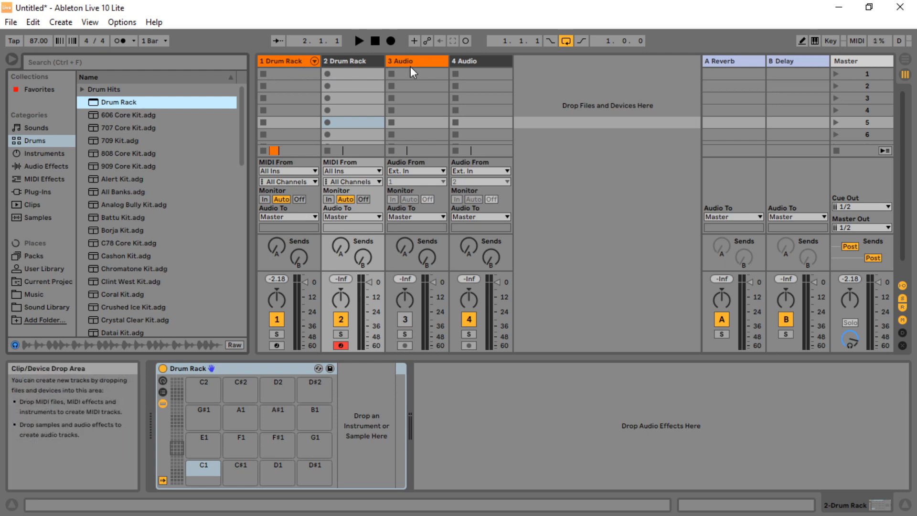
{"action": "left_click", "coordinate": [905, 59]}
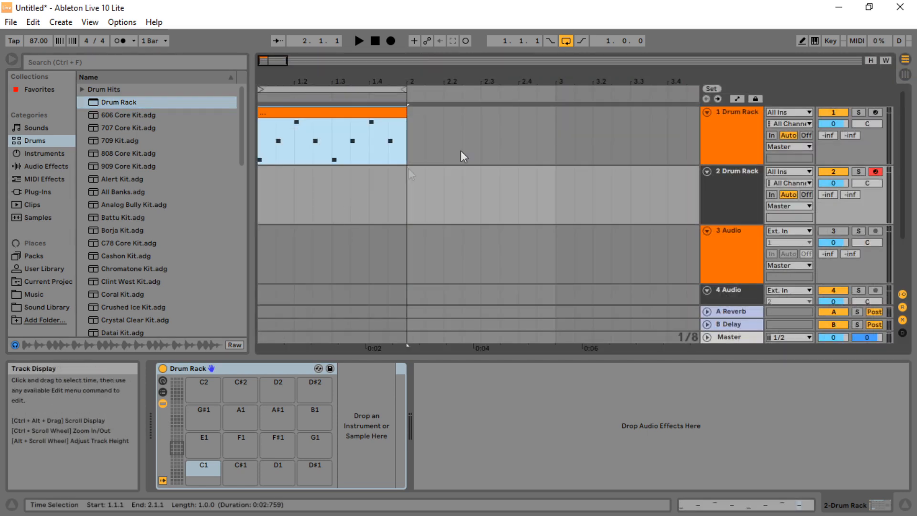
Mute the first Drum Rack track and add Baeslyne Bass 87bpm.wav to the 3 Audio track, auditioning it
{"action": "left_click", "coordinate": [833, 112]}
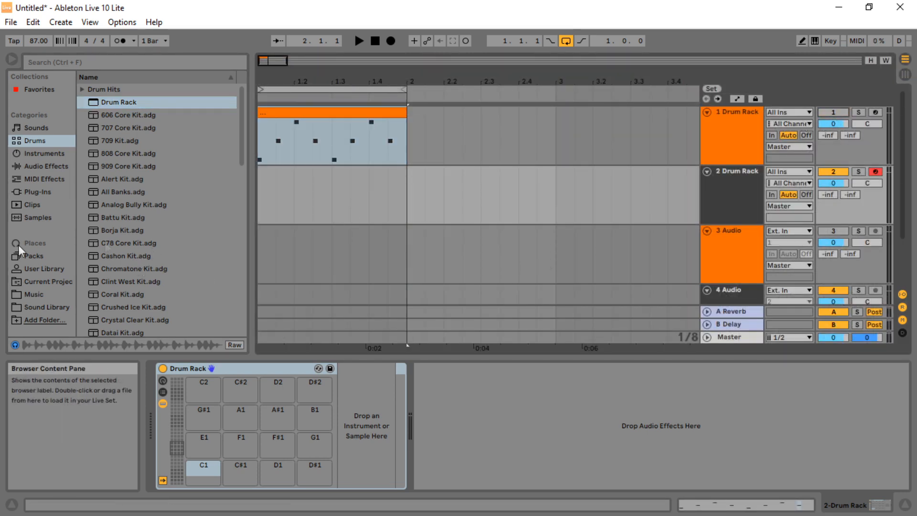
{"action": "left_click", "coordinate": [35, 295]}
{"action": "left_click_drag", "start_coordinate": [165, 121], "coordinate": [259, 259]}
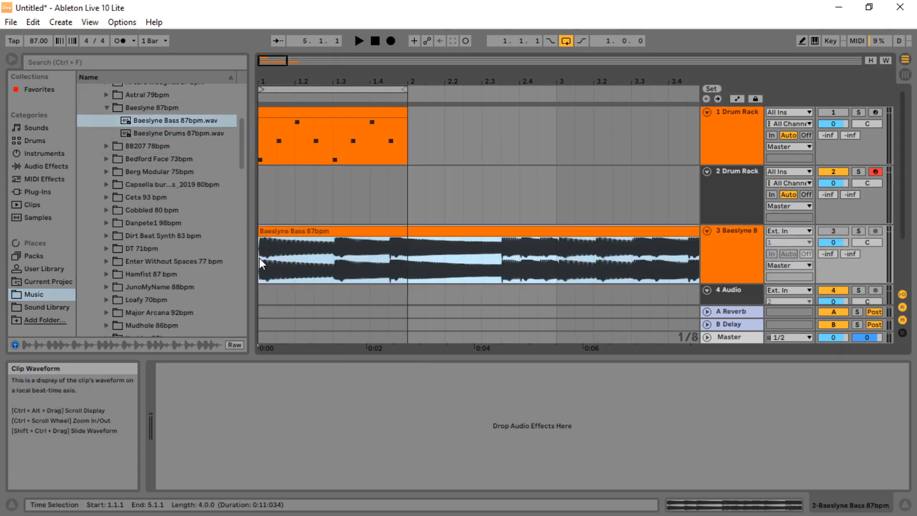
{"action": "left_click", "coordinate": [358, 40]}
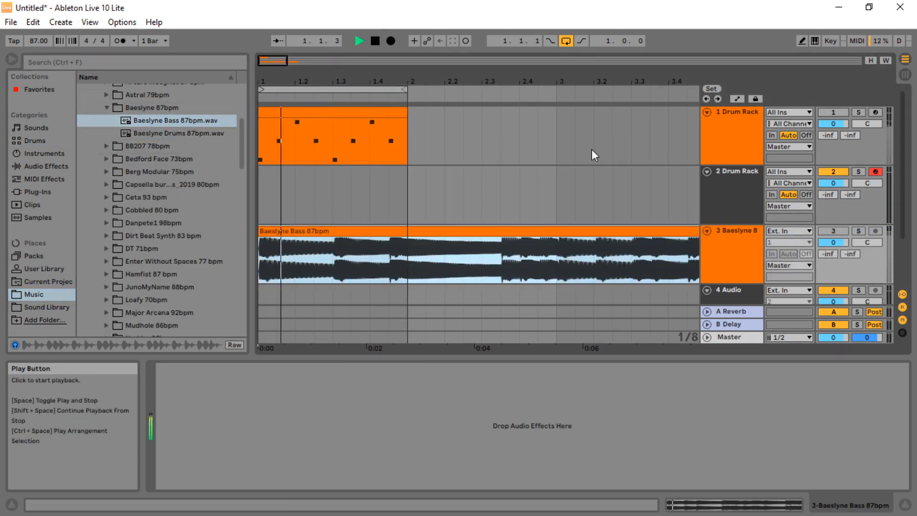
{"action": "left_click", "coordinate": [371, 41]}
Zoom into the bass clip's start and trim a little off its beginning
{"action": "left_click", "coordinate": [356, 242]}
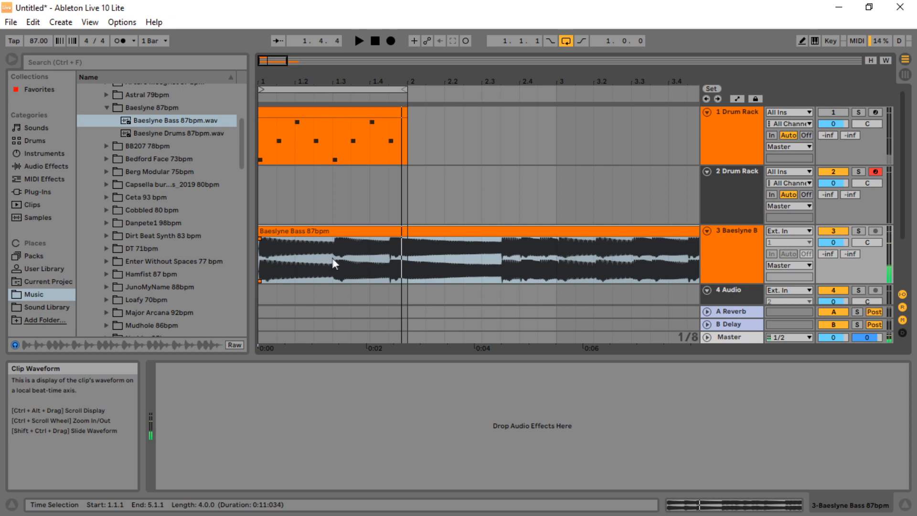
{"action": "left_click_drag", "start_coordinate": [274, 77], "coordinate": [697, 78]}
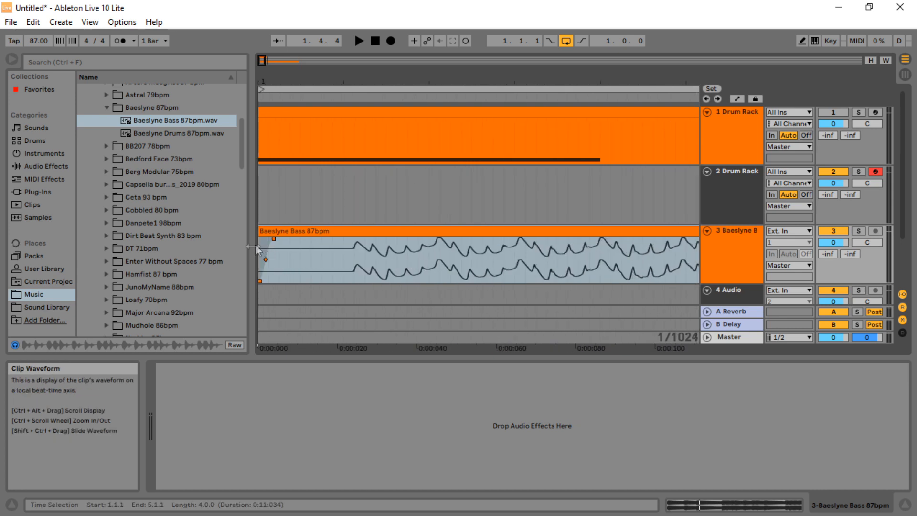
{"action": "left_click_drag", "start_coordinate": [261, 232], "coordinate": [289, 236]}
{"action": "left_click_drag", "start_coordinate": [373, 80], "coordinate": [366, 34]}
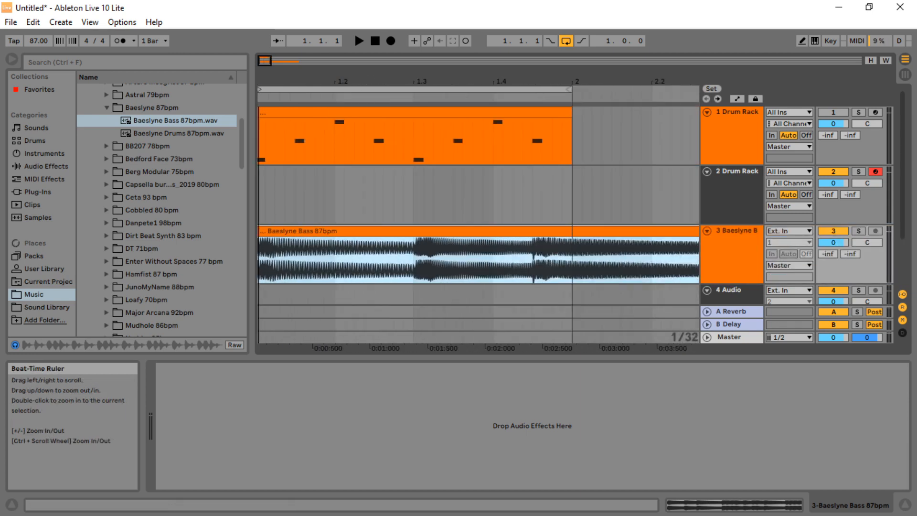
Split the bass clip at position 2.1.1
{"action": "left_click", "coordinate": [359, 41]}
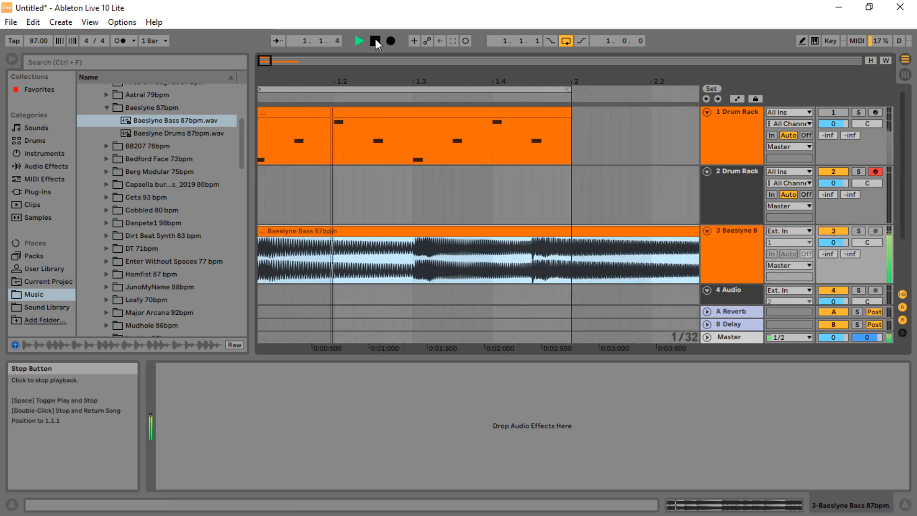
{"action": "left_click", "coordinate": [376, 41]}
{"action": "left_click", "coordinate": [570, 268]}
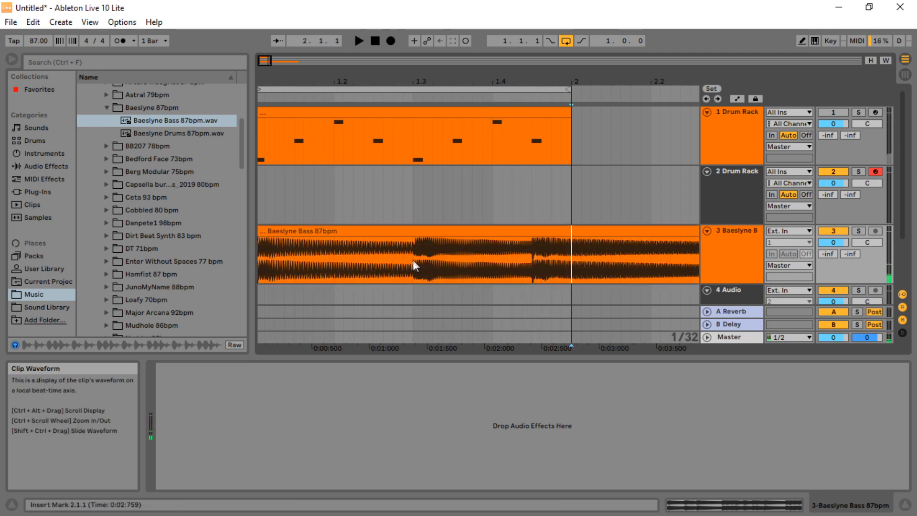
{"action": "key", "text": "ctrl+e"}
Load the first bass clip segment onto the C1 pad of the second Drum Rack
{"action": "left_click", "coordinate": [328, 229]}
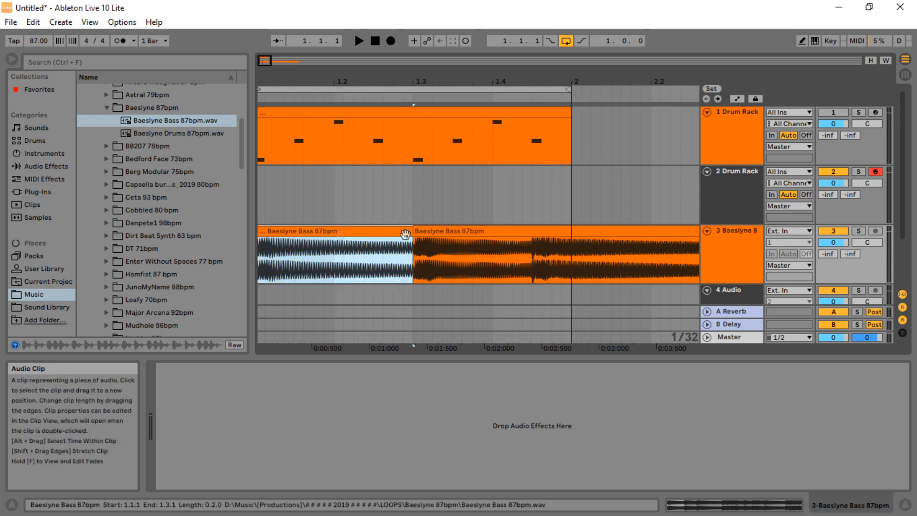
{"action": "left_click", "coordinate": [743, 177]}
{"action": "left_click_drag", "start_coordinate": [217, 437], "coordinate": [196, 472]}
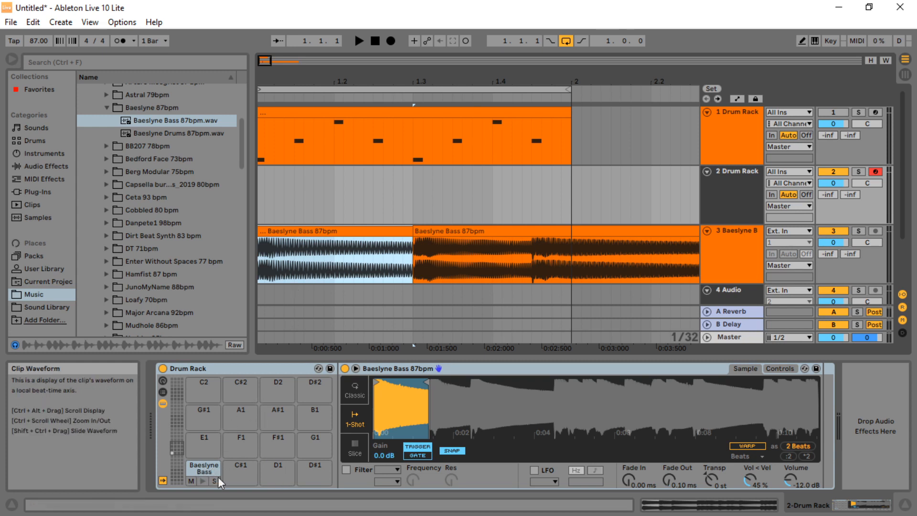
Copy the bass pad to C#1 and transpose the C#1 pad's sample by -3 st
{"action": "left_click_drag", "start_coordinate": [195, 468], "coordinate": [237, 469]}
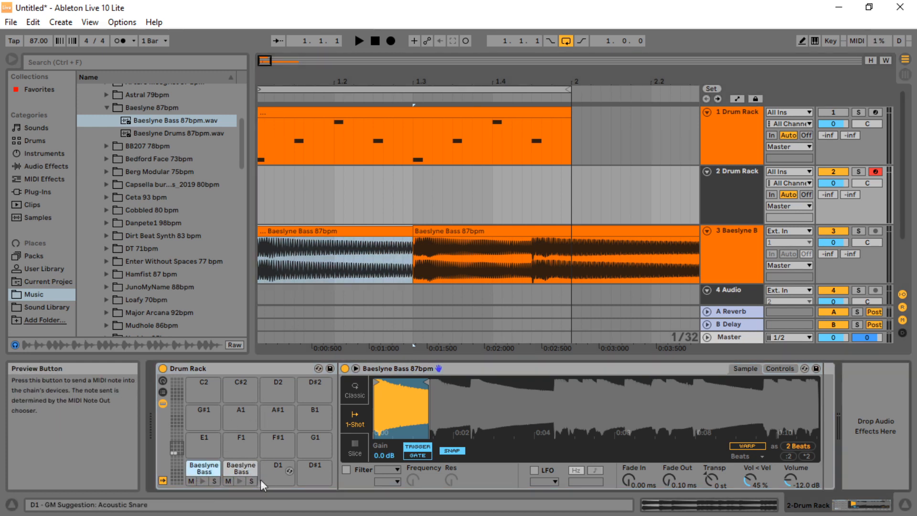
{"action": "left_click", "coordinate": [228, 467]}
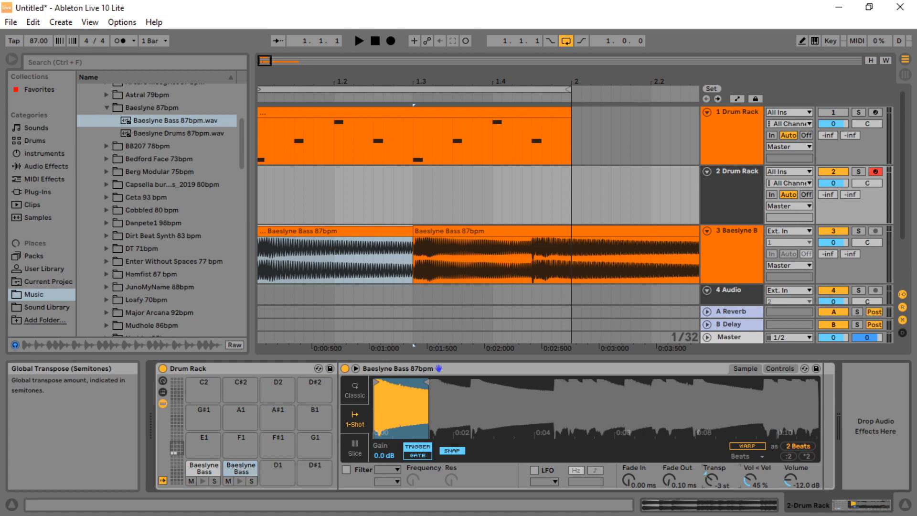
{"action": "left_click", "coordinate": [237, 479]}
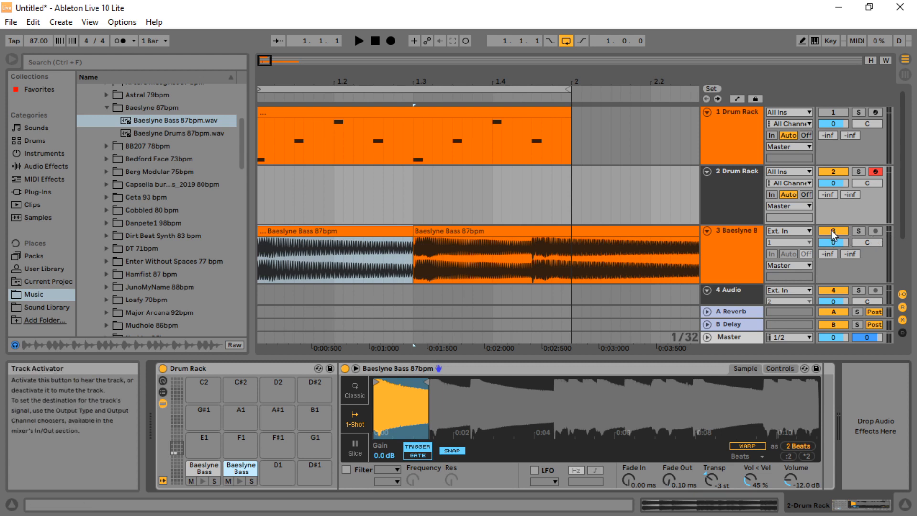
Create a one-bar MIDI clip on the 2 Drum Rack track and open it in the note editor
{"action": "left_click_drag", "start_coordinate": [373, 75], "coordinate": [372, 21]}
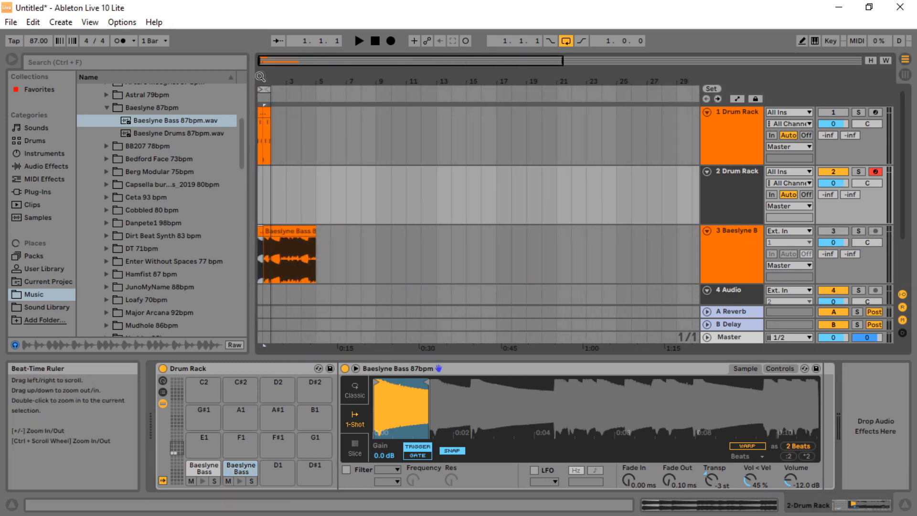
{"action": "double_click", "coordinate": [266, 180]}
{"action": "left_click_drag", "start_coordinate": [276, 77], "coordinate": [563, 76]}
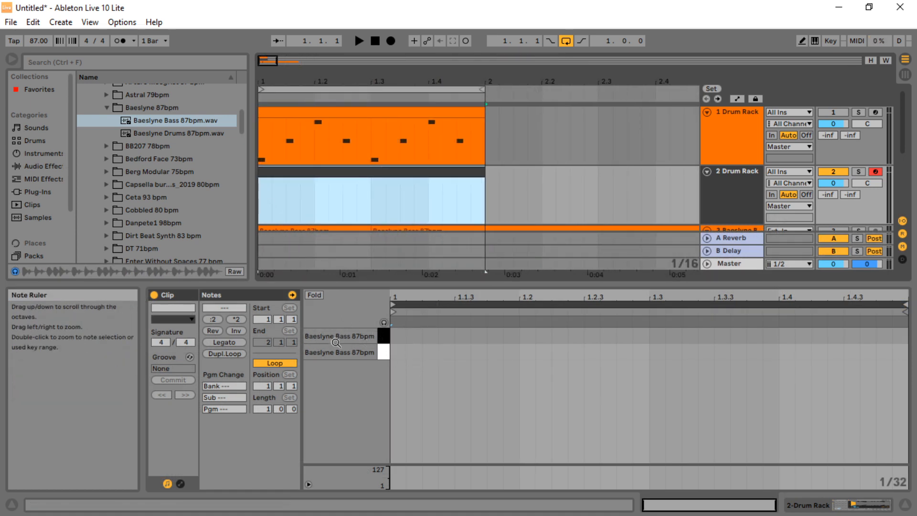
Rename the C1 pad of the second Drum Rack to Bass Note 1
{"action": "left_click", "coordinate": [728, 179]}
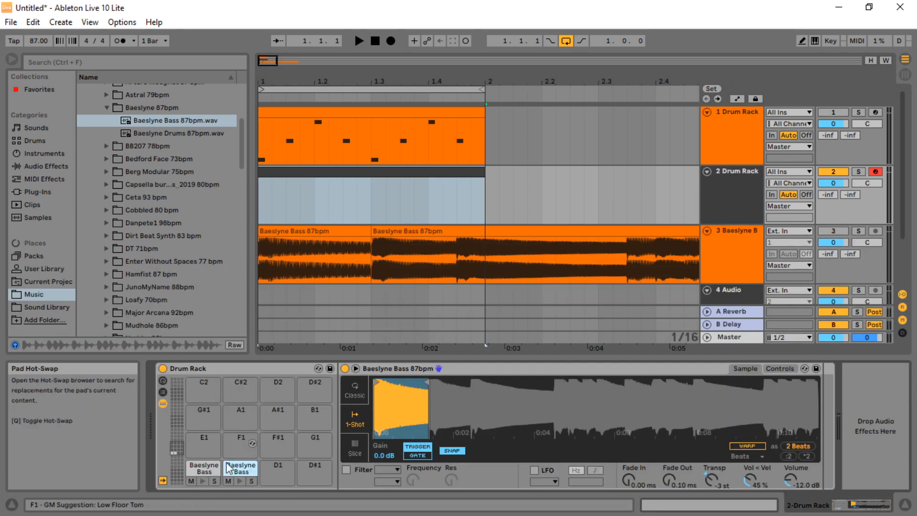
{"action": "right_click", "coordinate": [198, 469]}
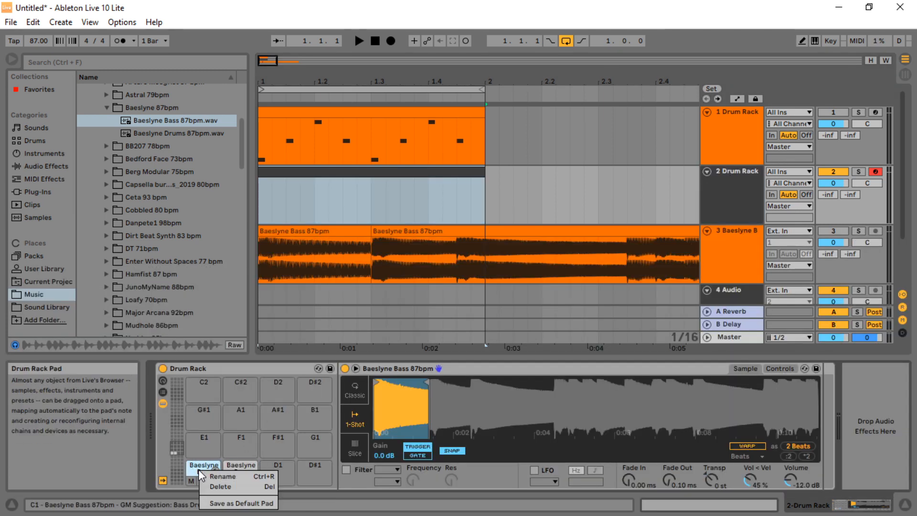
{"action": "left_click", "coordinate": [231, 477]}
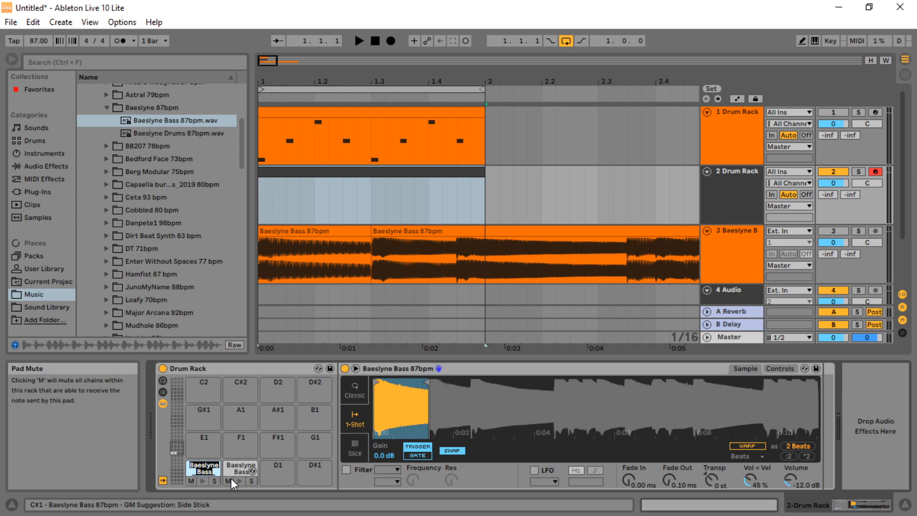
{"action": "type", "text": "Bass Note 1"}
Rename the C#1 pad to Bass Note 2 and preview the Bass Note 1 pad
{"action": "right_click", "coordinate": [232, 468]}
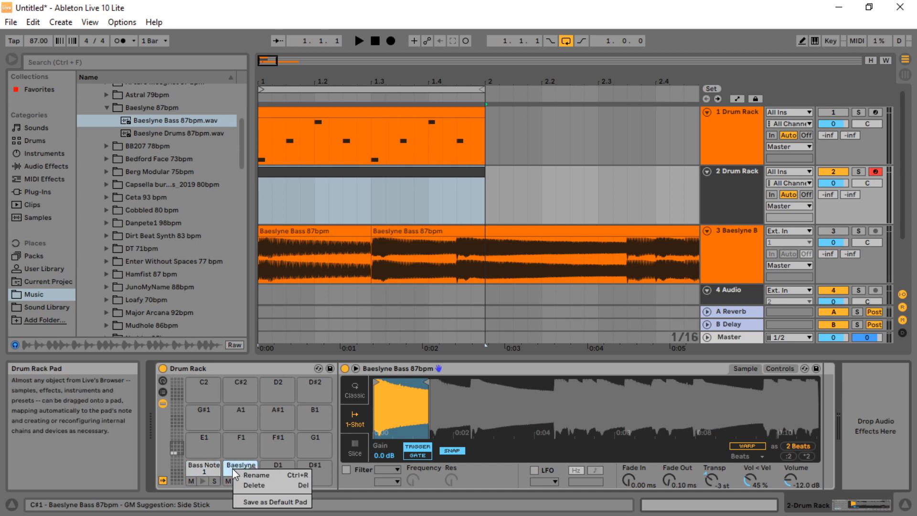
{"action": "left_click", "coordinate": [263, 477]}
{"action": "type", "text": "Bas"}
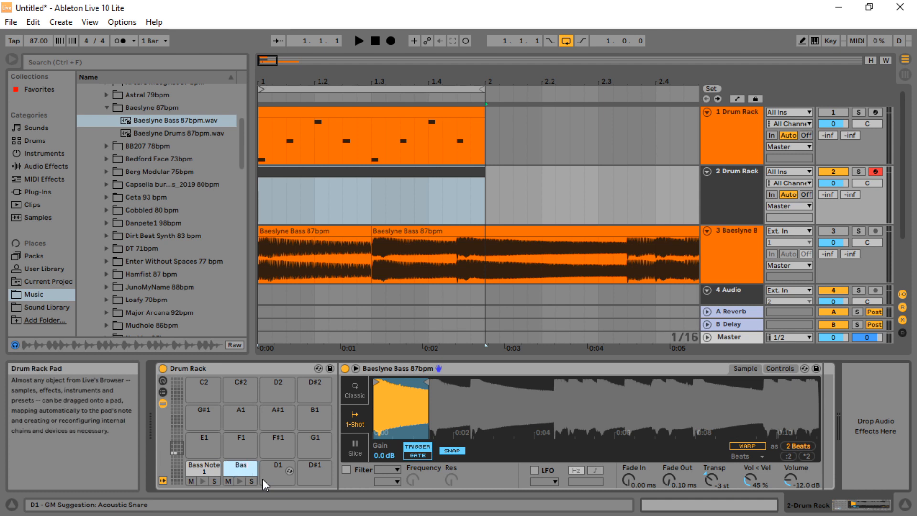
{"action": "type", "text": "s Note 2"}
{"action": "key", "text": "Return"}
{"action": "left_click", "coordinate": [202, 480]}
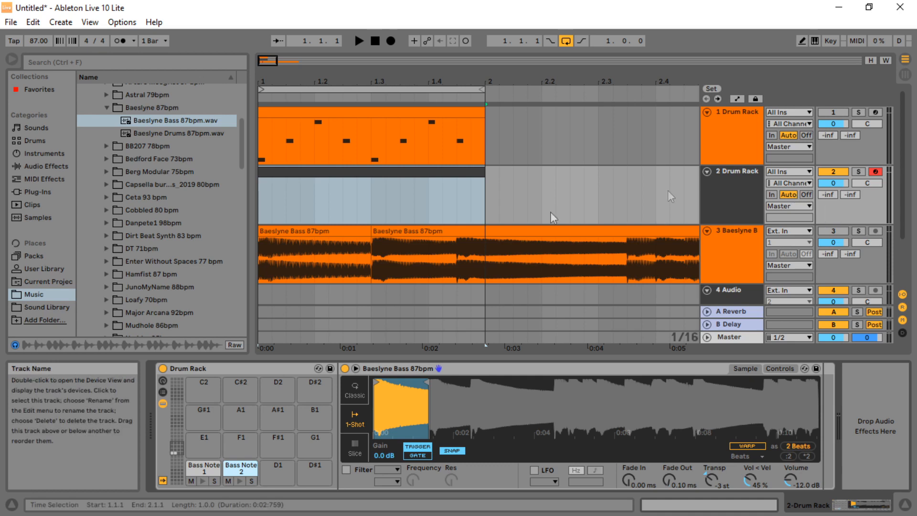
In the 2 Drum Rack clip, add a Bass Note 1 note at 1.1.1 and a Bass Note 2 note at 1.2.3, then play
{"action": "left_click", "coordinate": [737, 174]}
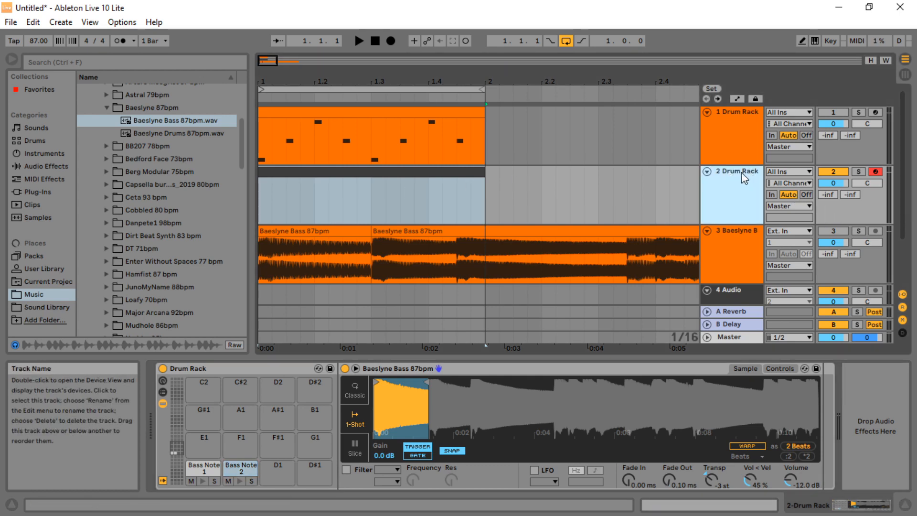
{"action": "left_click", "coordinate": [312, 171]}
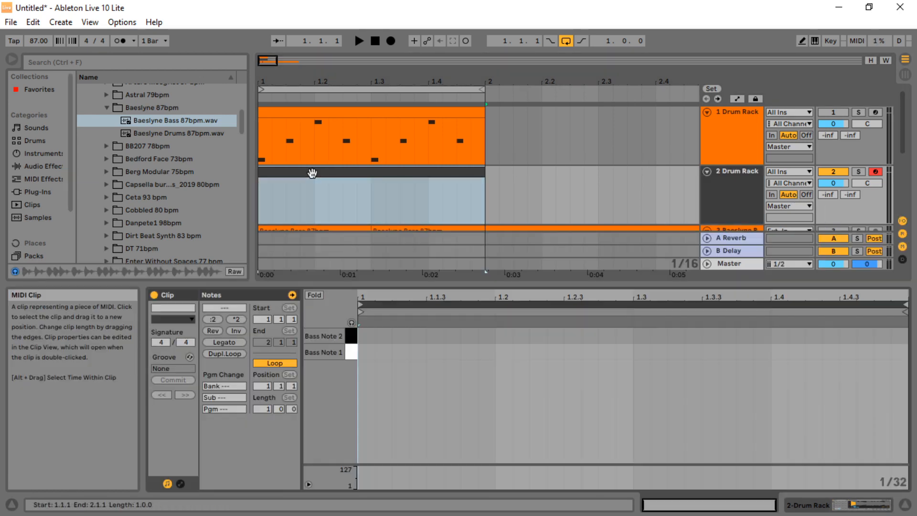
{"action": "double_click", "coordinate": [366, 352]}
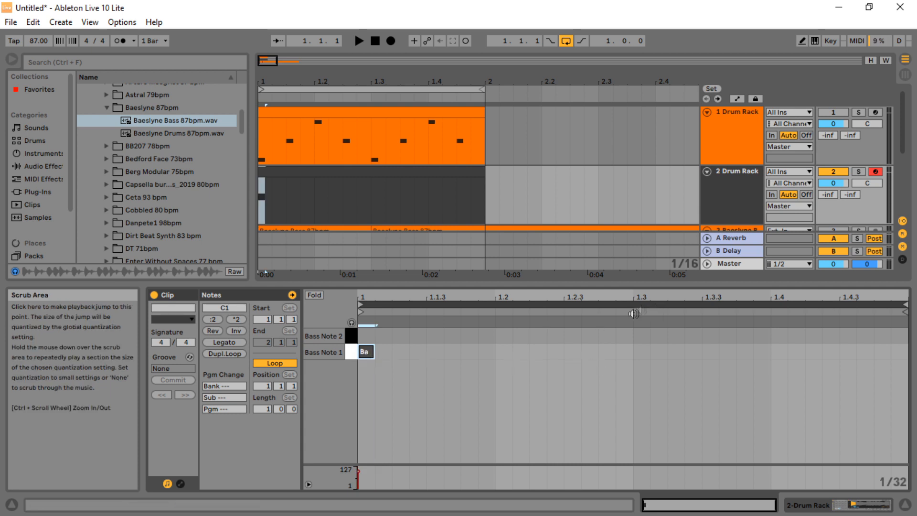
{"action": "left_click", "coordinate": [571, 324]}
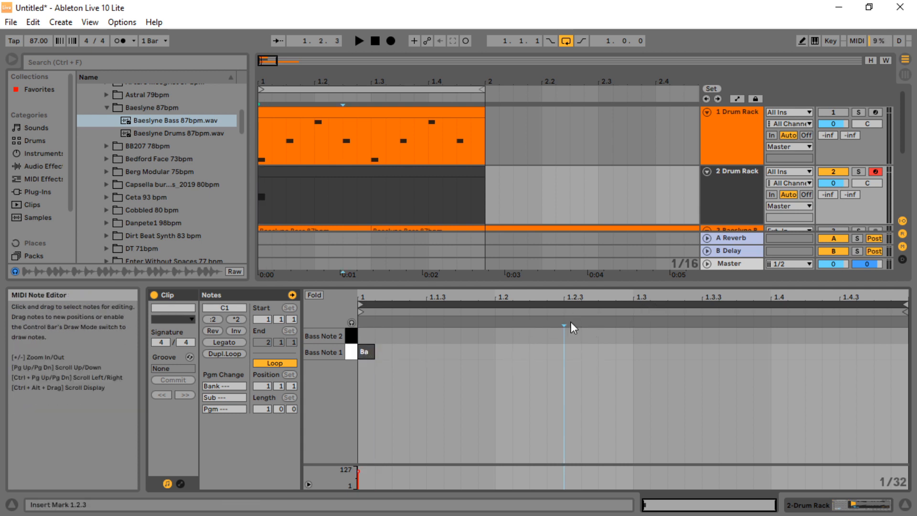
{"action": "double_click", "coordinate": [570, 335]}
{"action": "left_click", "coordinate": [356, 41]}
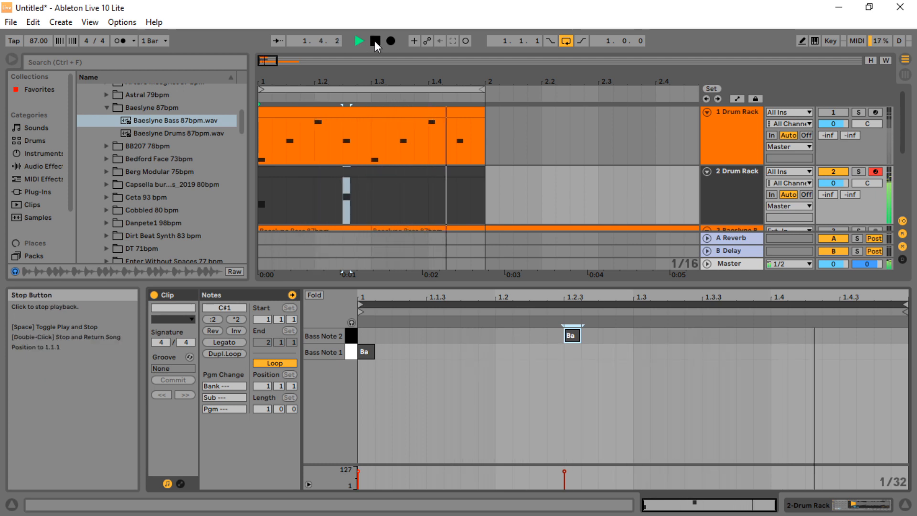
Show the Drum Rack's chain list with its input/output section and assign both bass chains to choke group 1
{"action": "double_click", "coordinate": [732, 172]}
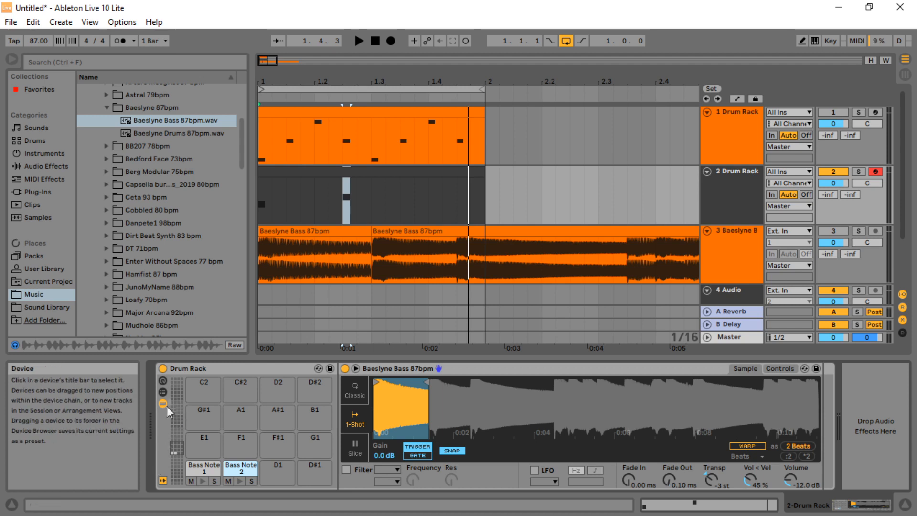
{"action": "left_click", "coordinate": [163, 392]}
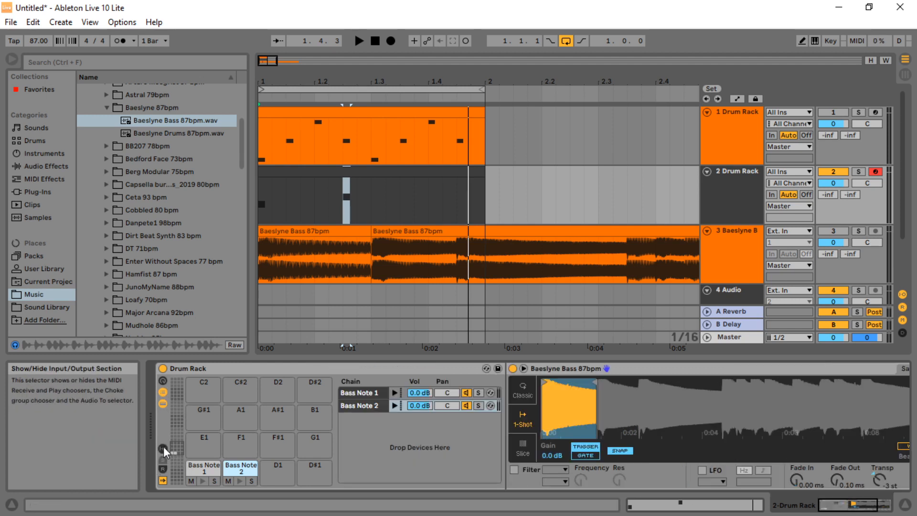
{"action": "left_click", "coordinate": [163, 403]}
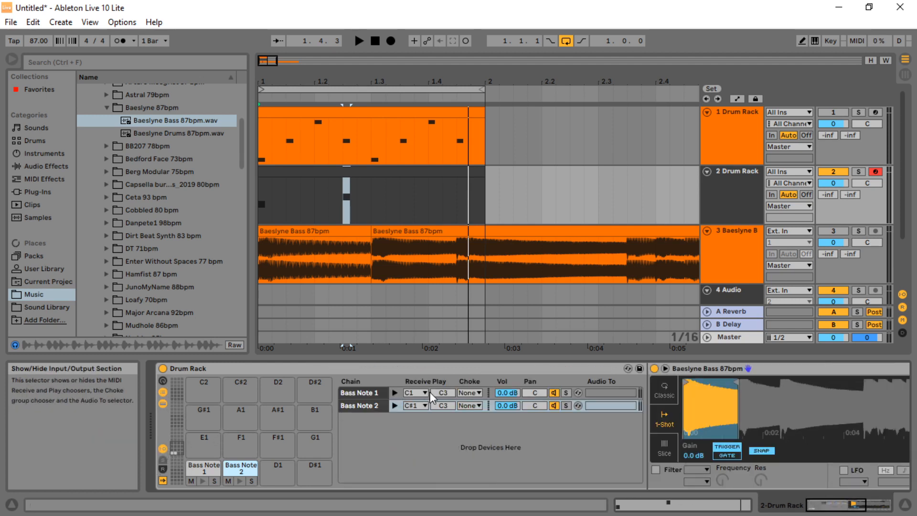
{"action": "left_click", "coordinate": [470, 395]}
{"action": "left_click", "coordinate": [467, 232]}
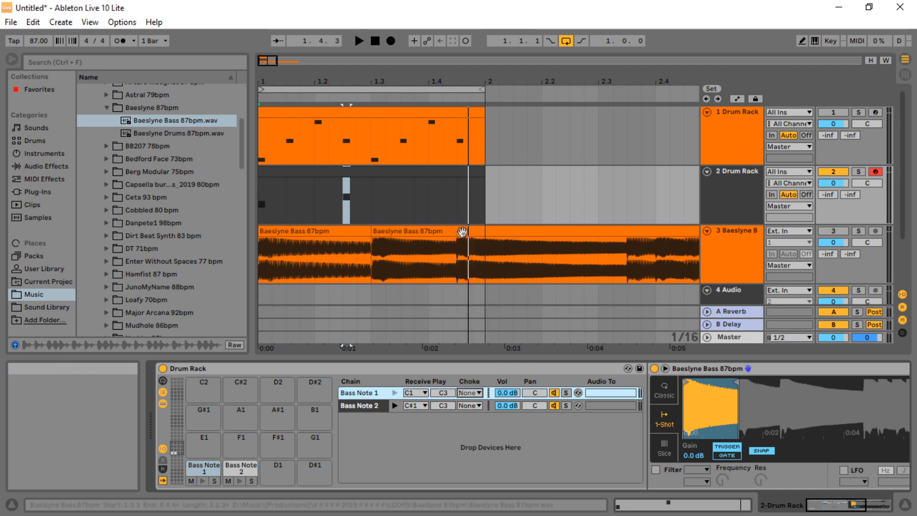
{"action": "left_click", "coordinate": [472, 406]}
{"action": "left_click", "coordinate": [465, 246]}
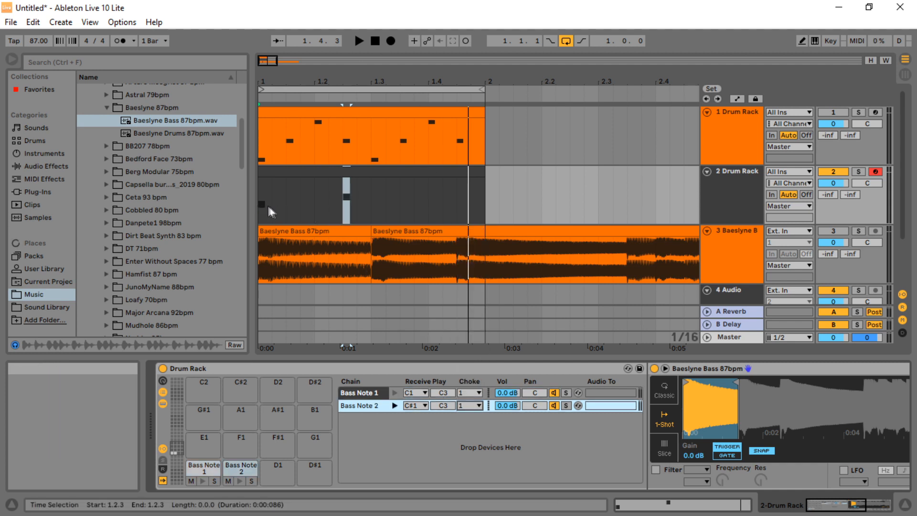
Play the beat and set both bass chains' choke groups to None for comparison, then stop
{"action": "left_click", "coordinate": [358, 42]}
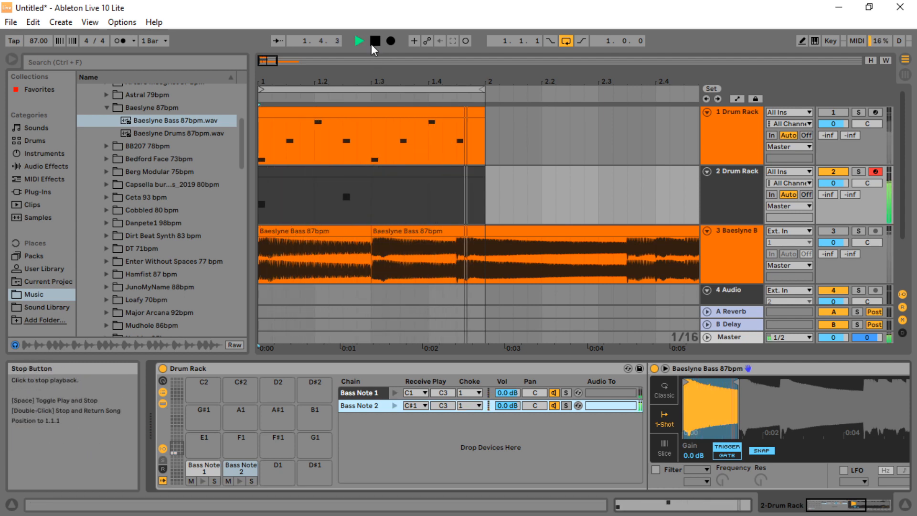
{"action": "left_click", "coordinate": [470, 393]}
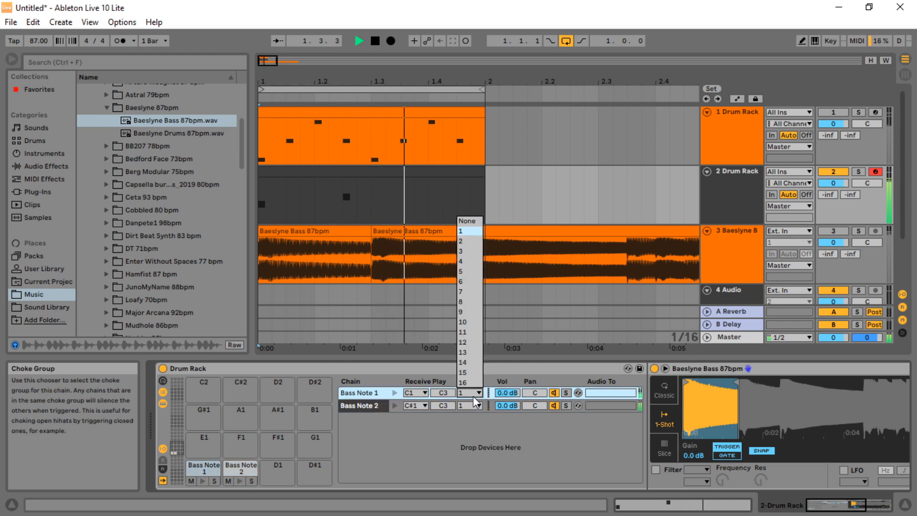
{"action": "left_click", "coordinate": [480, 230]}
{"action": "left_click", "coordinate": [476, 405]}
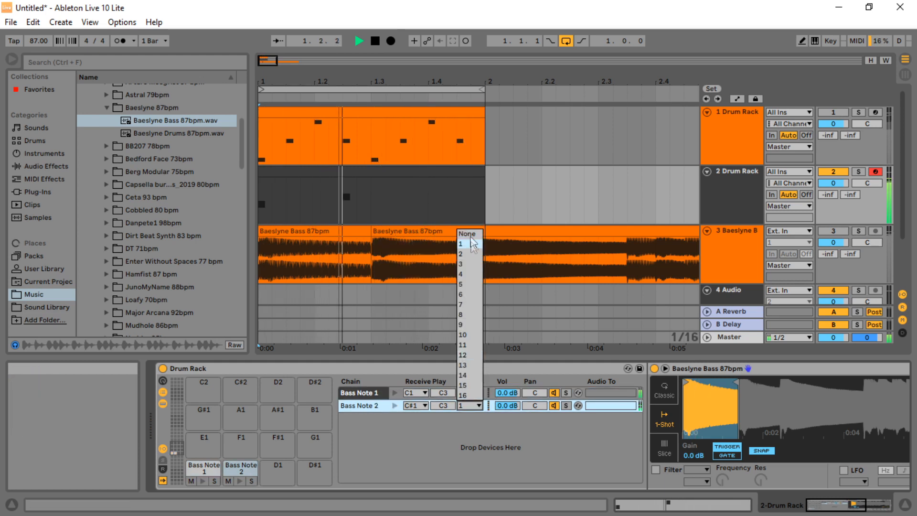
{"action": "left_click", "coordinate": [470, 231]}
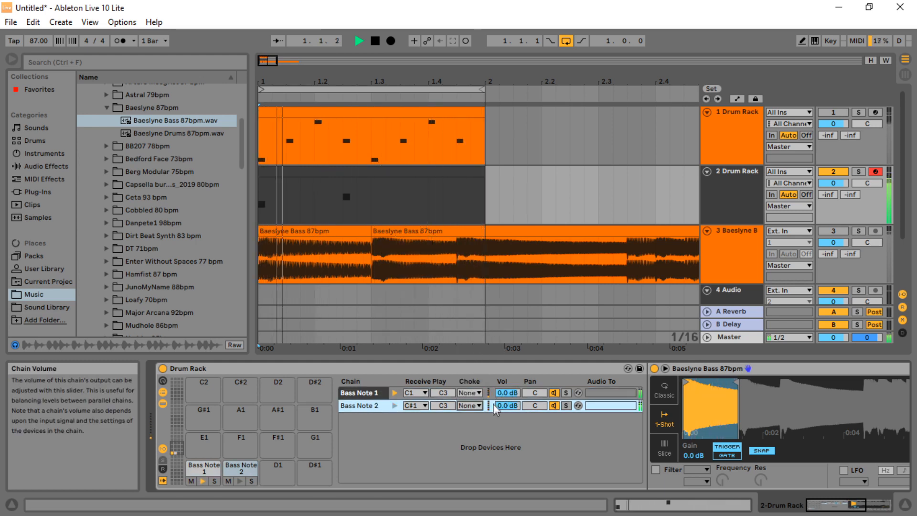
{"action": "left_click", "coordinate": [375, 41]}
Set both bass chains back to choke group 1 and play the beat to compare
{"action": "left_click", "coordinate": [470, 394]}
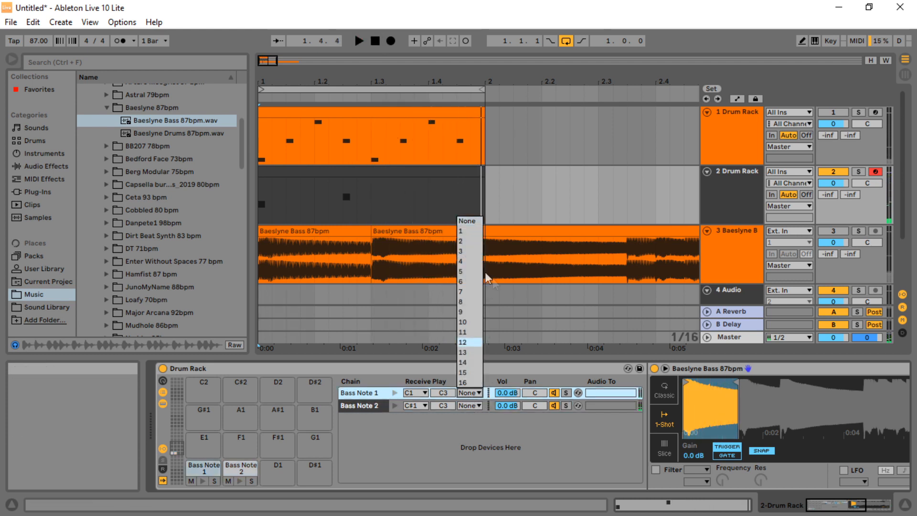
{"action": "left_click", "coordinate": [467, 220]}
{"action": "left_click", "coordinate": [469, 406]}
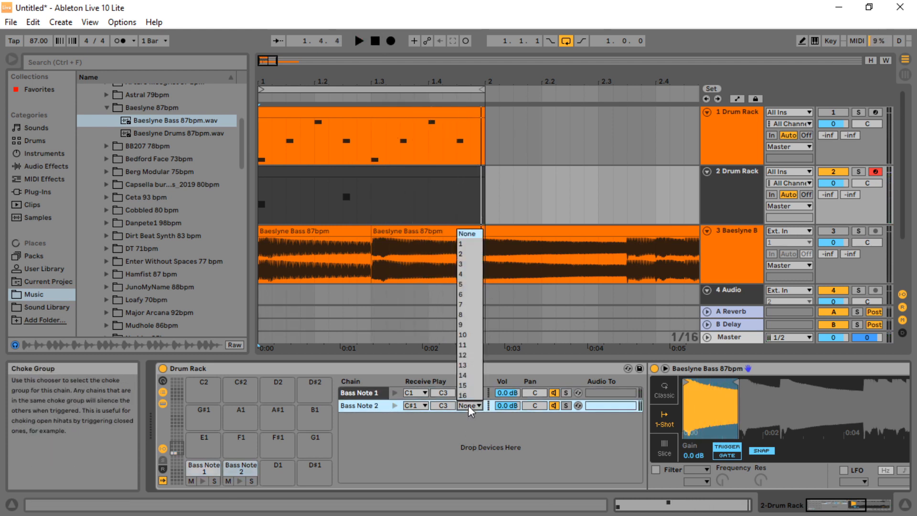
{"action": "left_click", "coordinate": [461, 243]}
{"action": "left_click", "coordinate": [359, 41]}
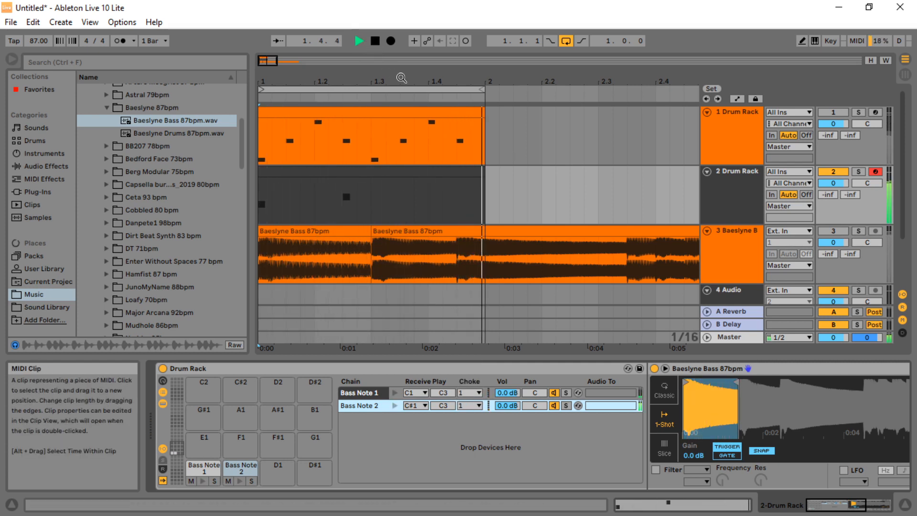
{"action": "left_click", "coordinate": [377, 40]}
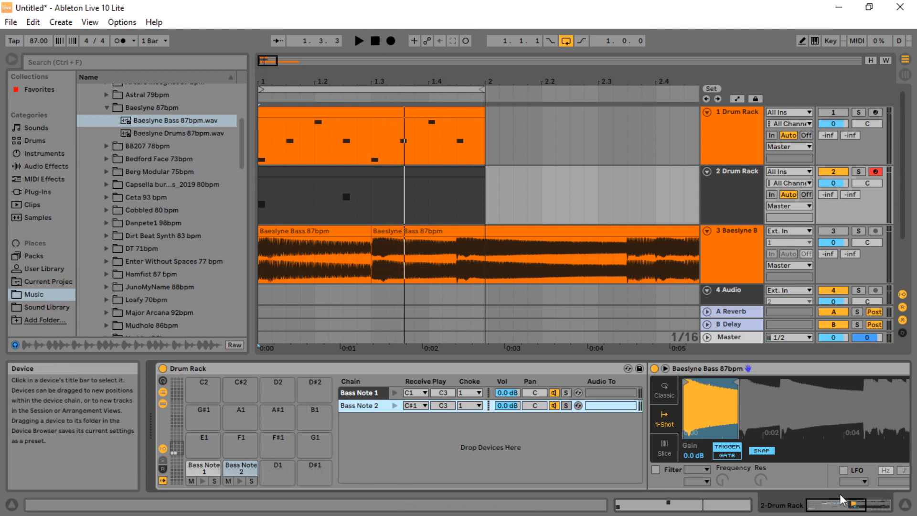
Open the Bass Note 2 Simpler's controls, enable its LFO, and play the beat
{"action": "left_click", "coordinate": [852, 506]}
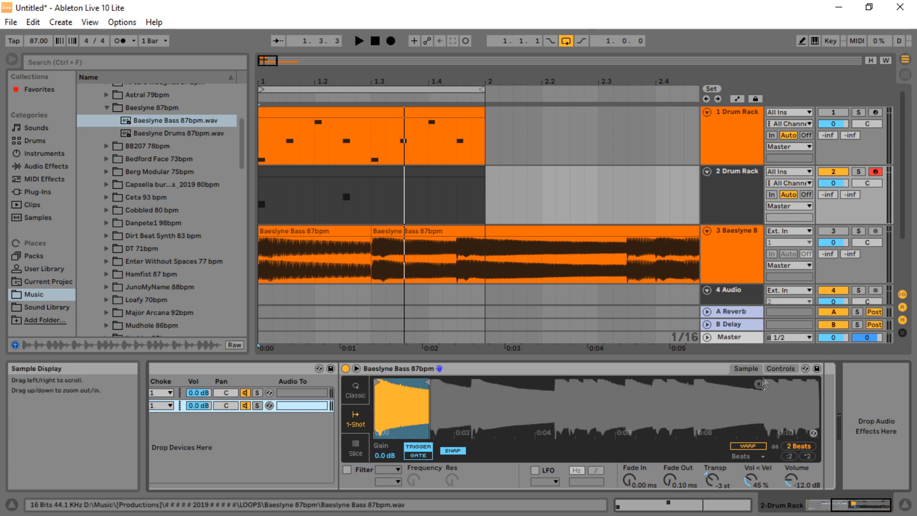
{"action": "left_click", "coordinate": [781, 370]}
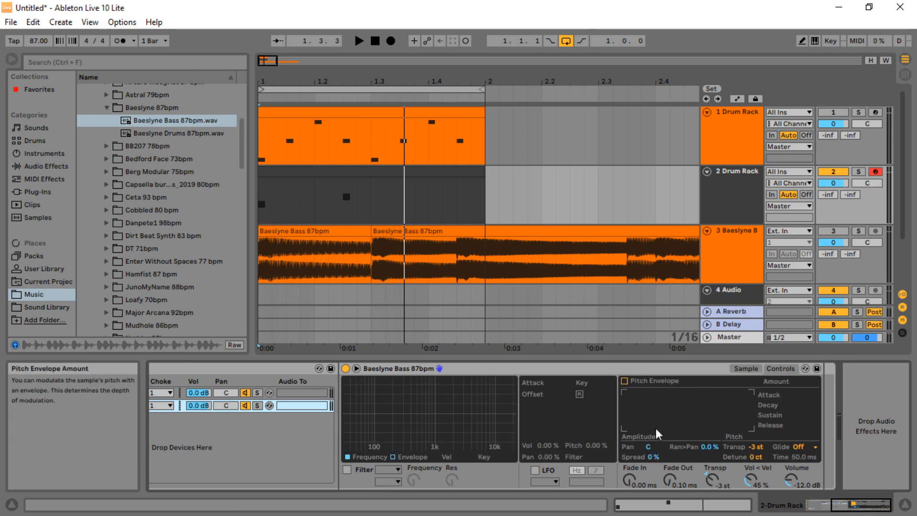
{"action": "left_click", "coordinate": [535, 470]}
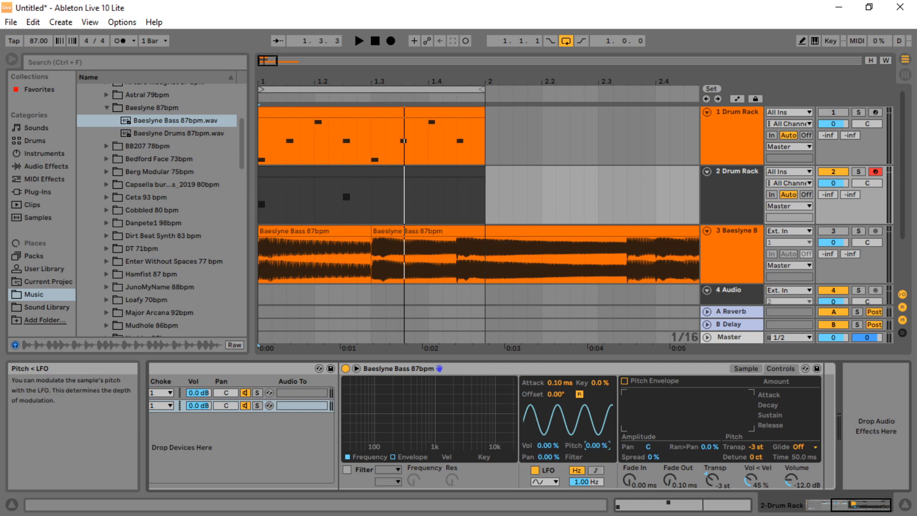
{"action": "left_click", "coordinate": [359, 41]}
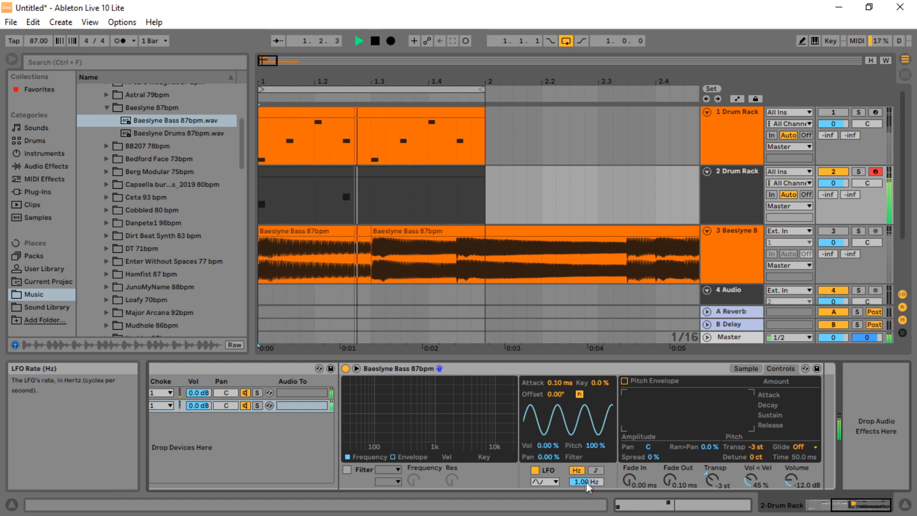
Sync the Simpler LFO rate to 1/16 and play the beat to hear it
{"action": "left_click", "coordinate": [596, 470]}
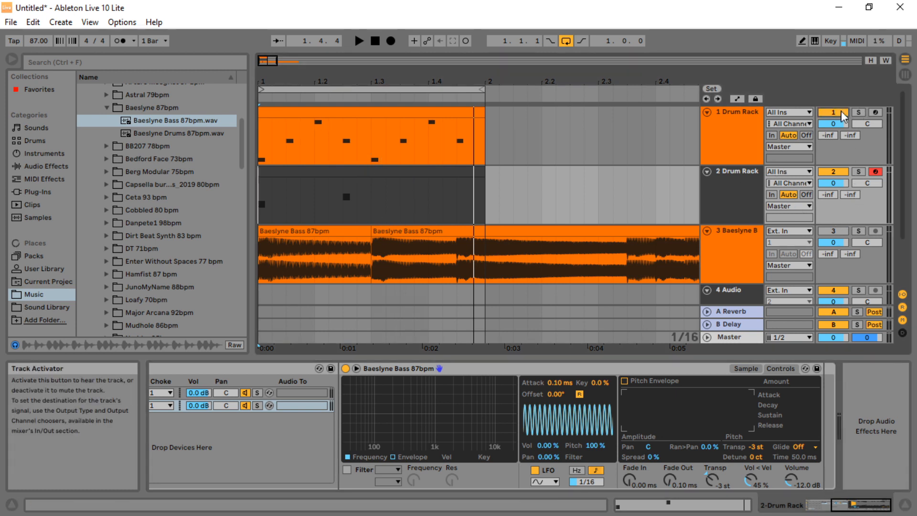
{"action": "left_click", "coordinate": [359, 42]}
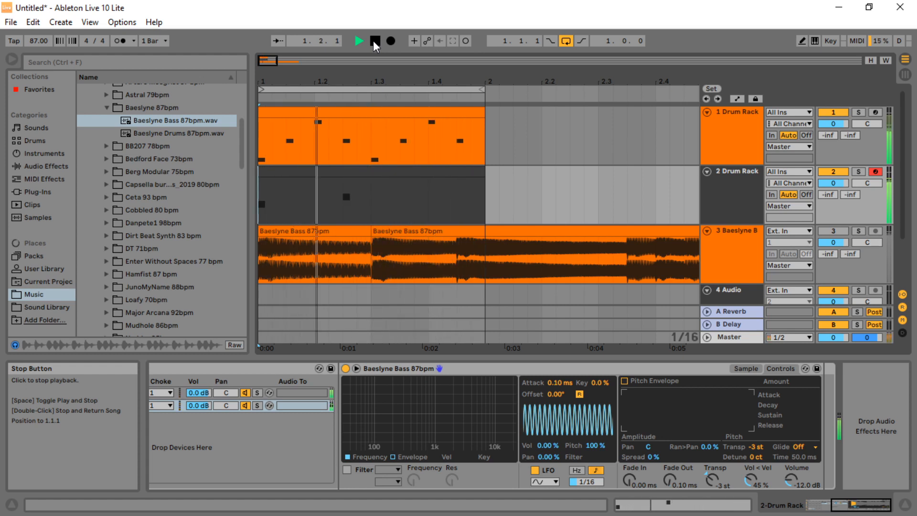
{"action": "left_click", "coordinate": [375, 41]}
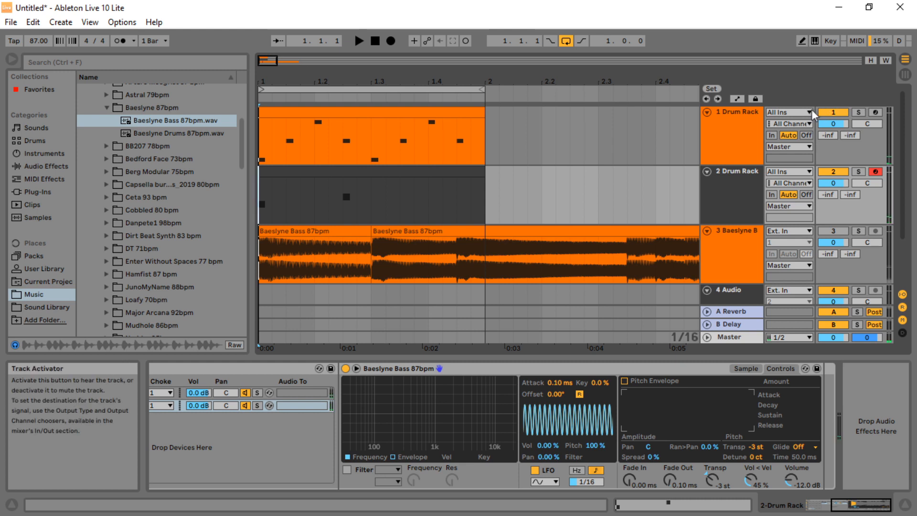